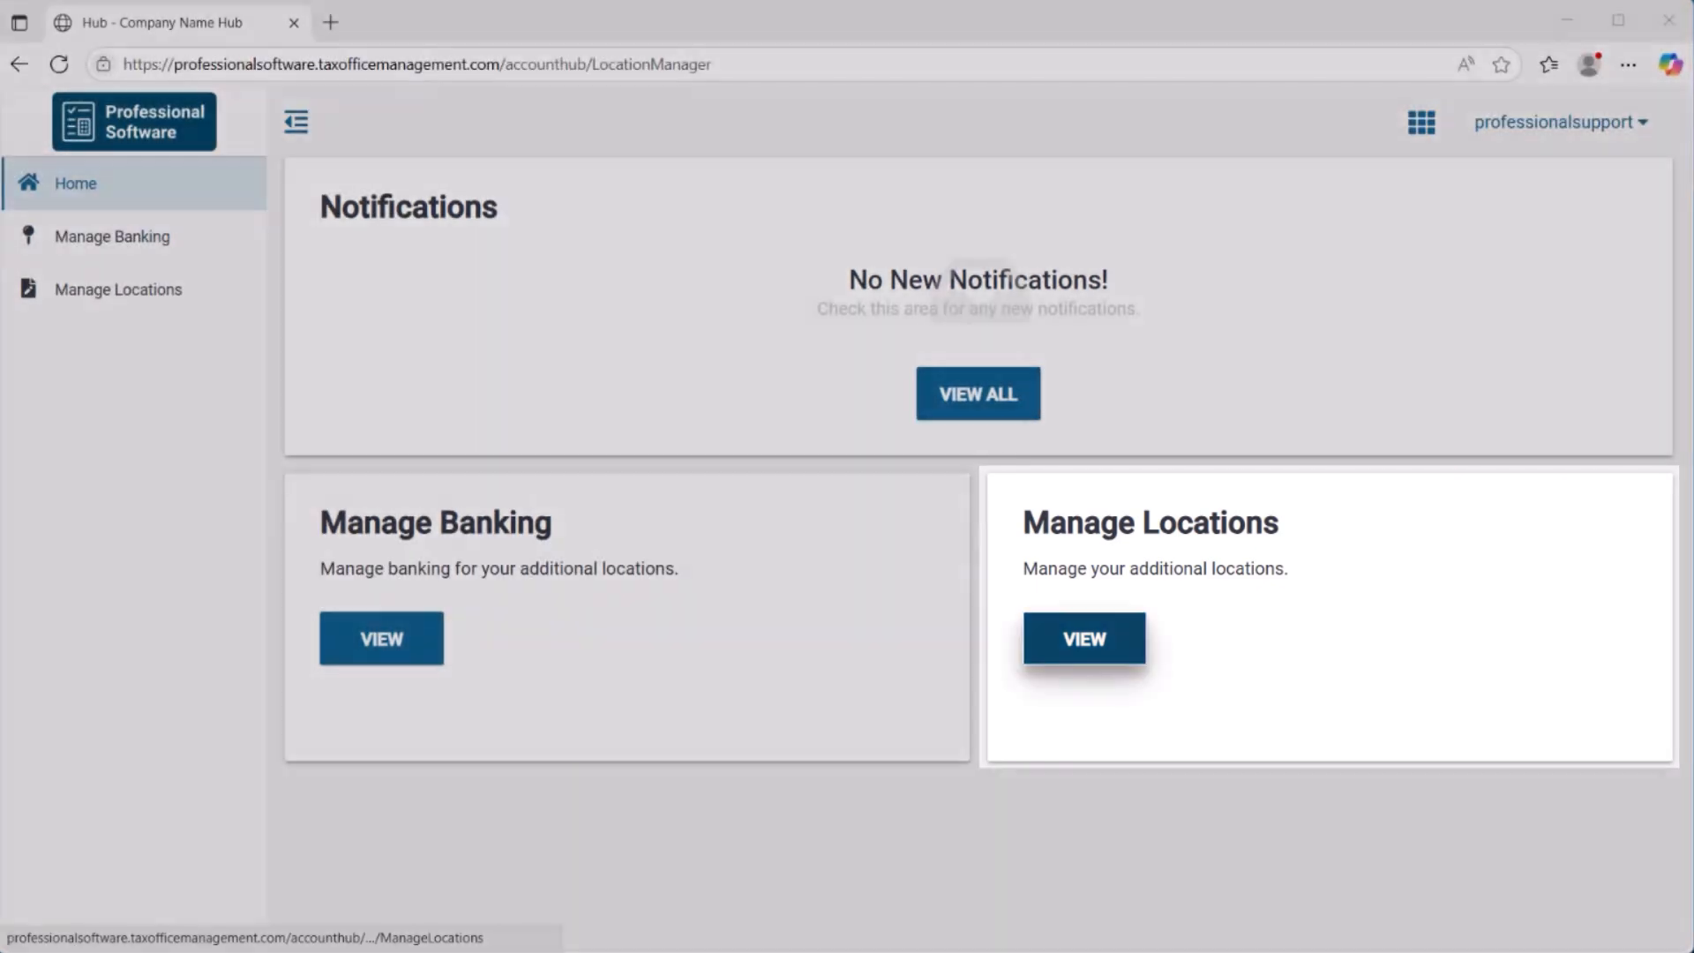
Open the location management page, save a TaxesToGo company profile for The Ledger Ladies with the Blue theme, and close it.
{"action": "left_click", "coordinate": [1085, 638]}
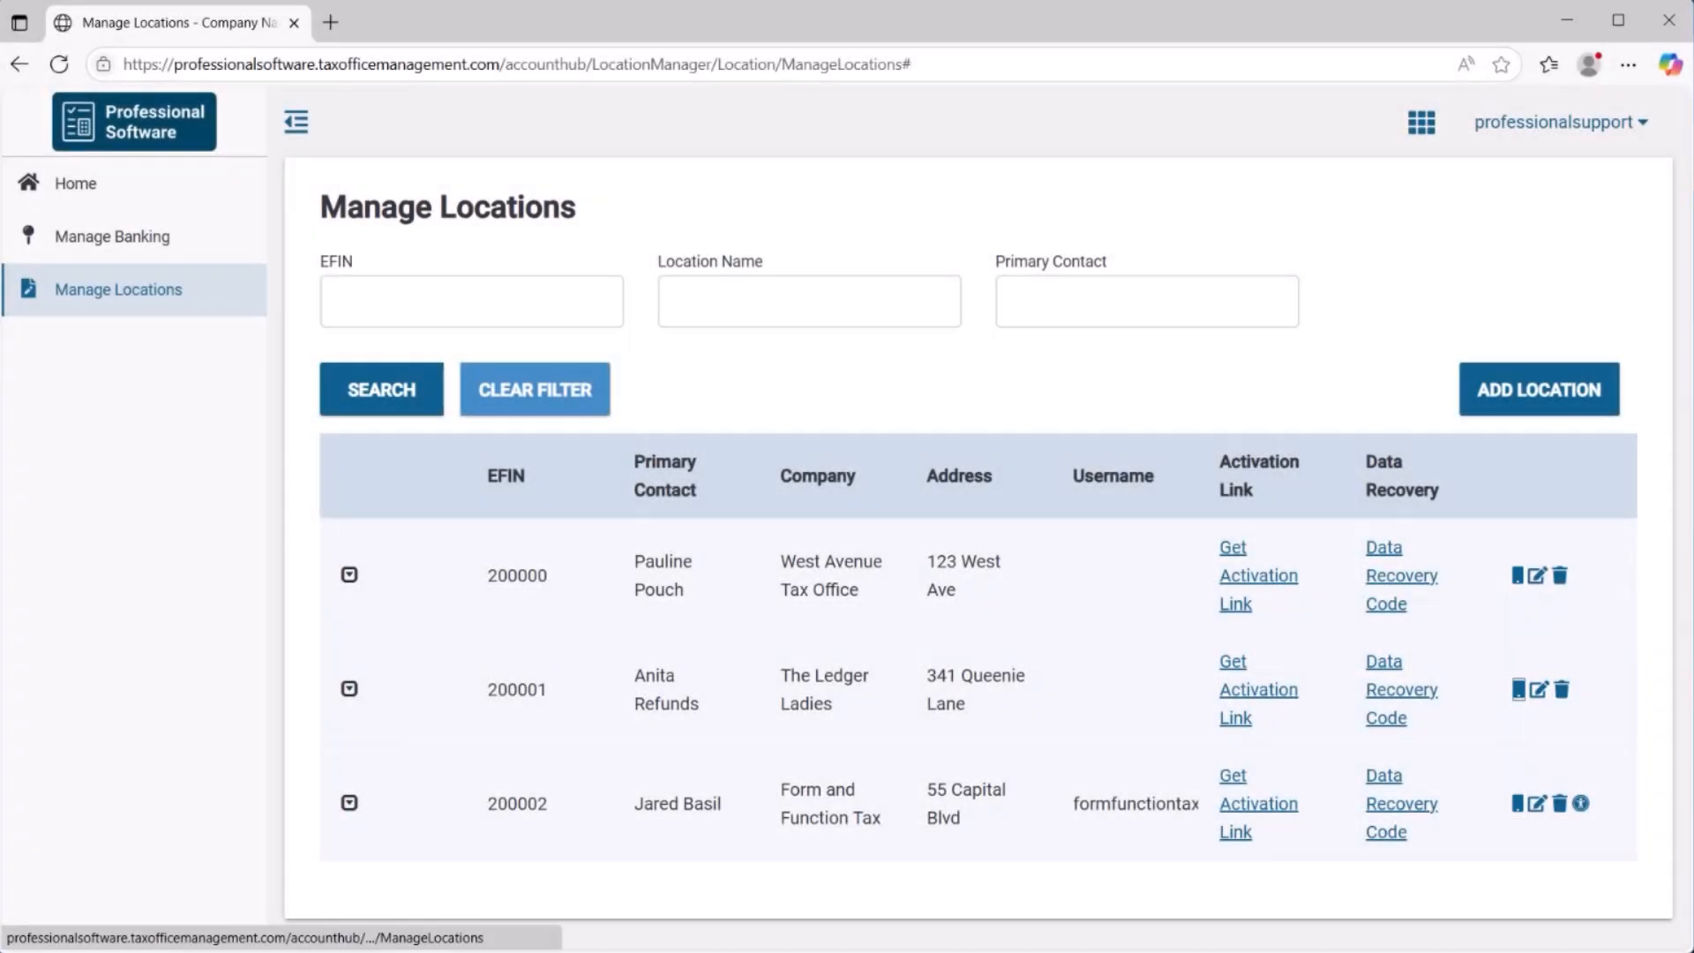
{"action": "left_click", "coordinate": [1518, 689]}
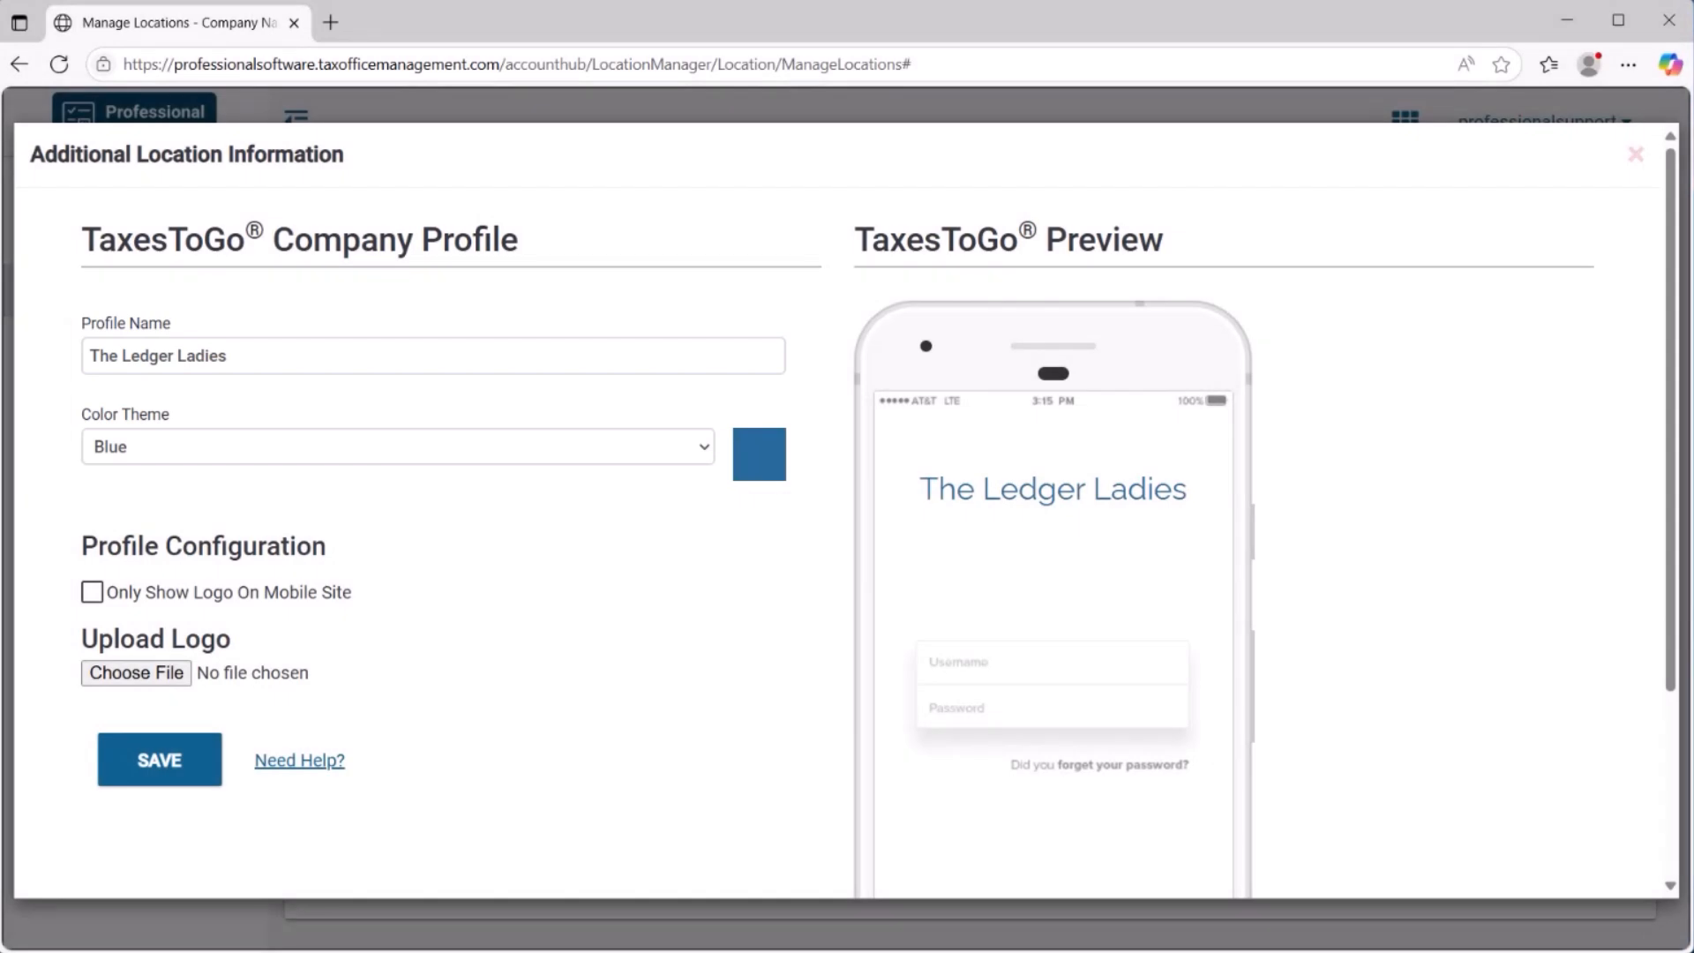
{"action": "left_click", "coordinate": [159, 760]}
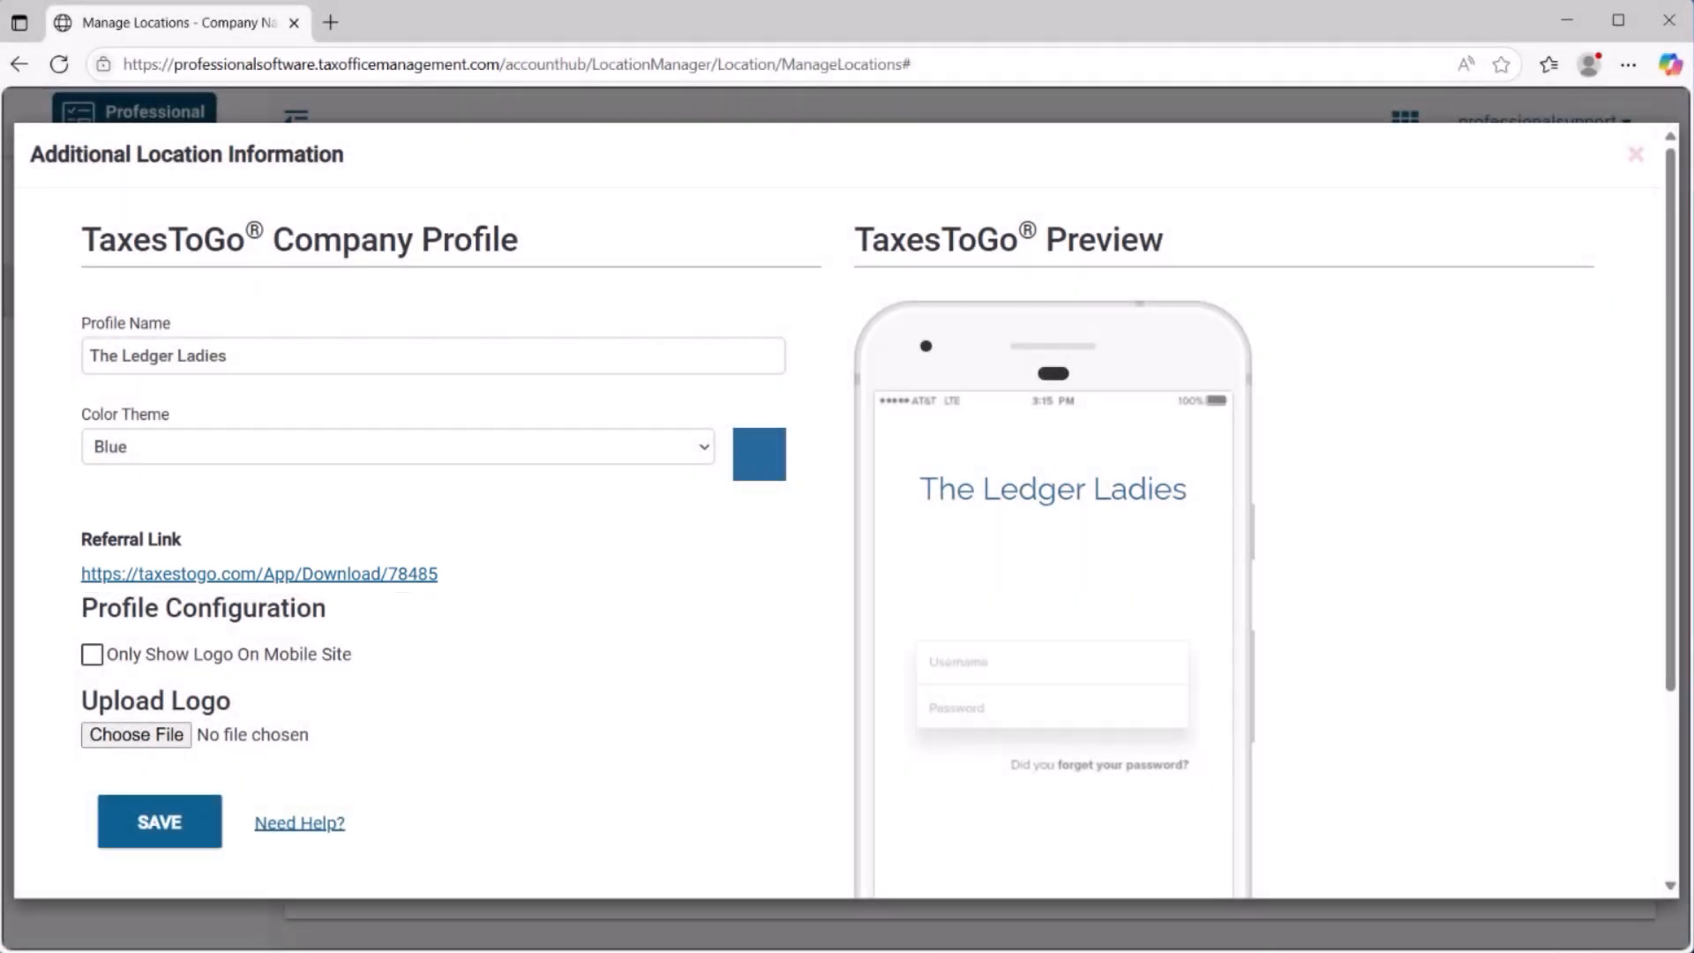
{"action": "key", "text": "Escape"}
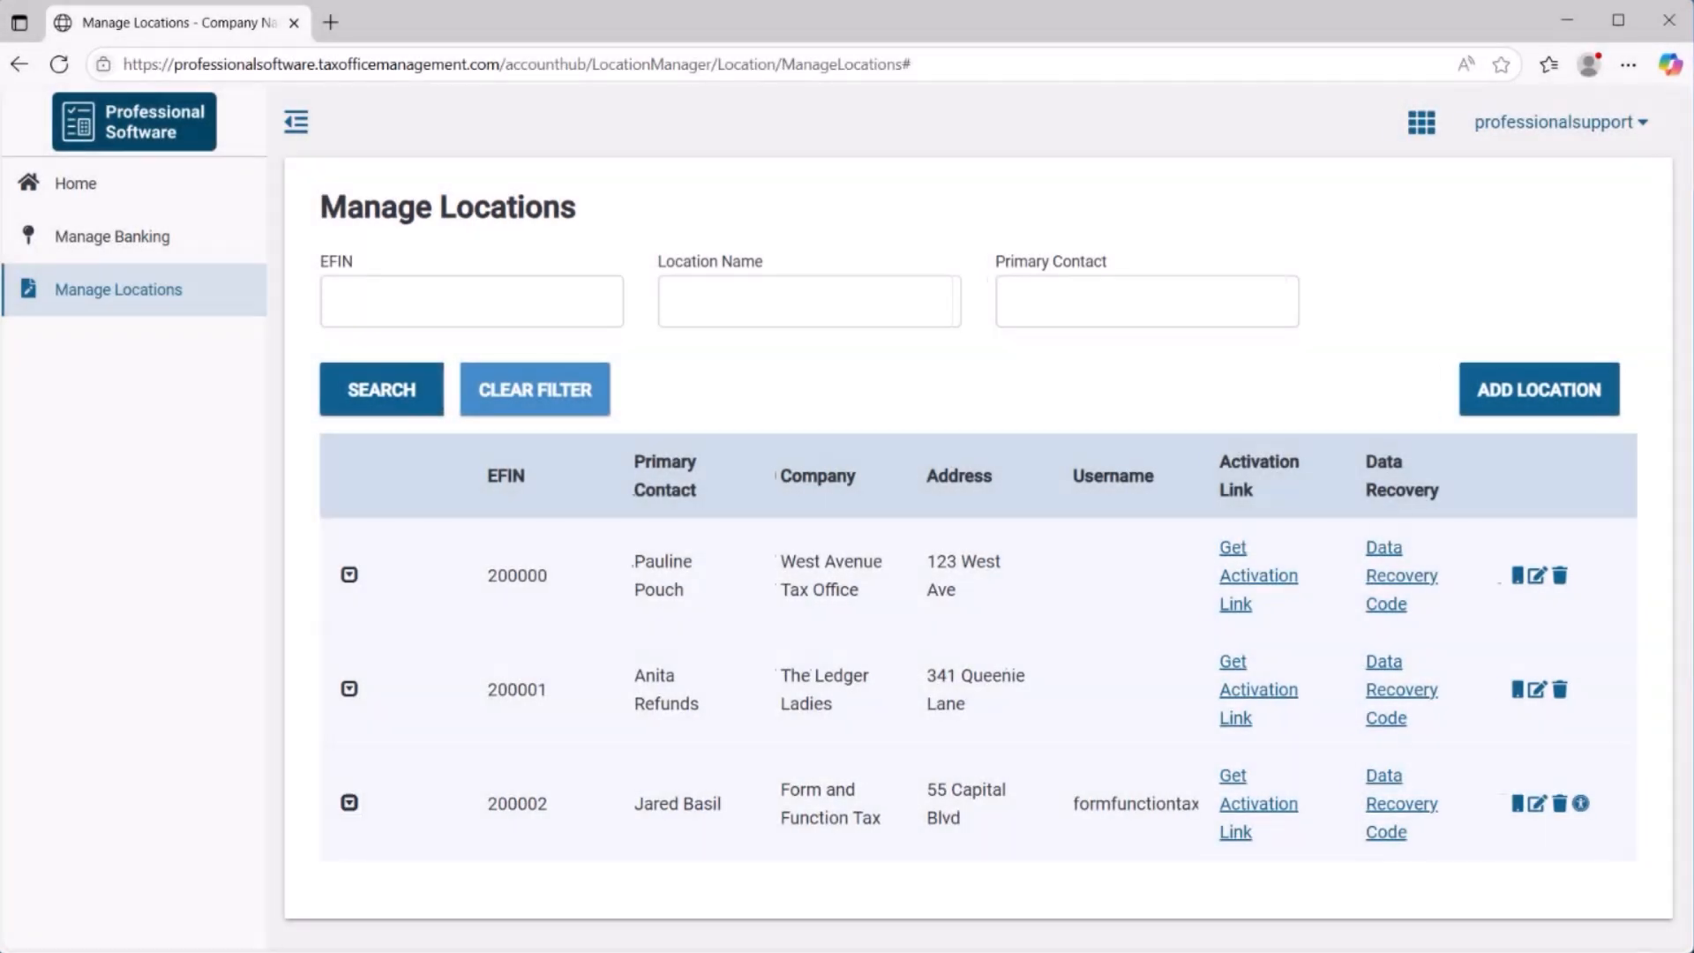
Expand the Form and Function Tax location to view the additional locations under it.
{"action": "left_click", "coordinate": [350, 803]}
{"action": "scroll", "coordinate": [847, 519], "scroll_direction": "down", "scroll_amount": 1}
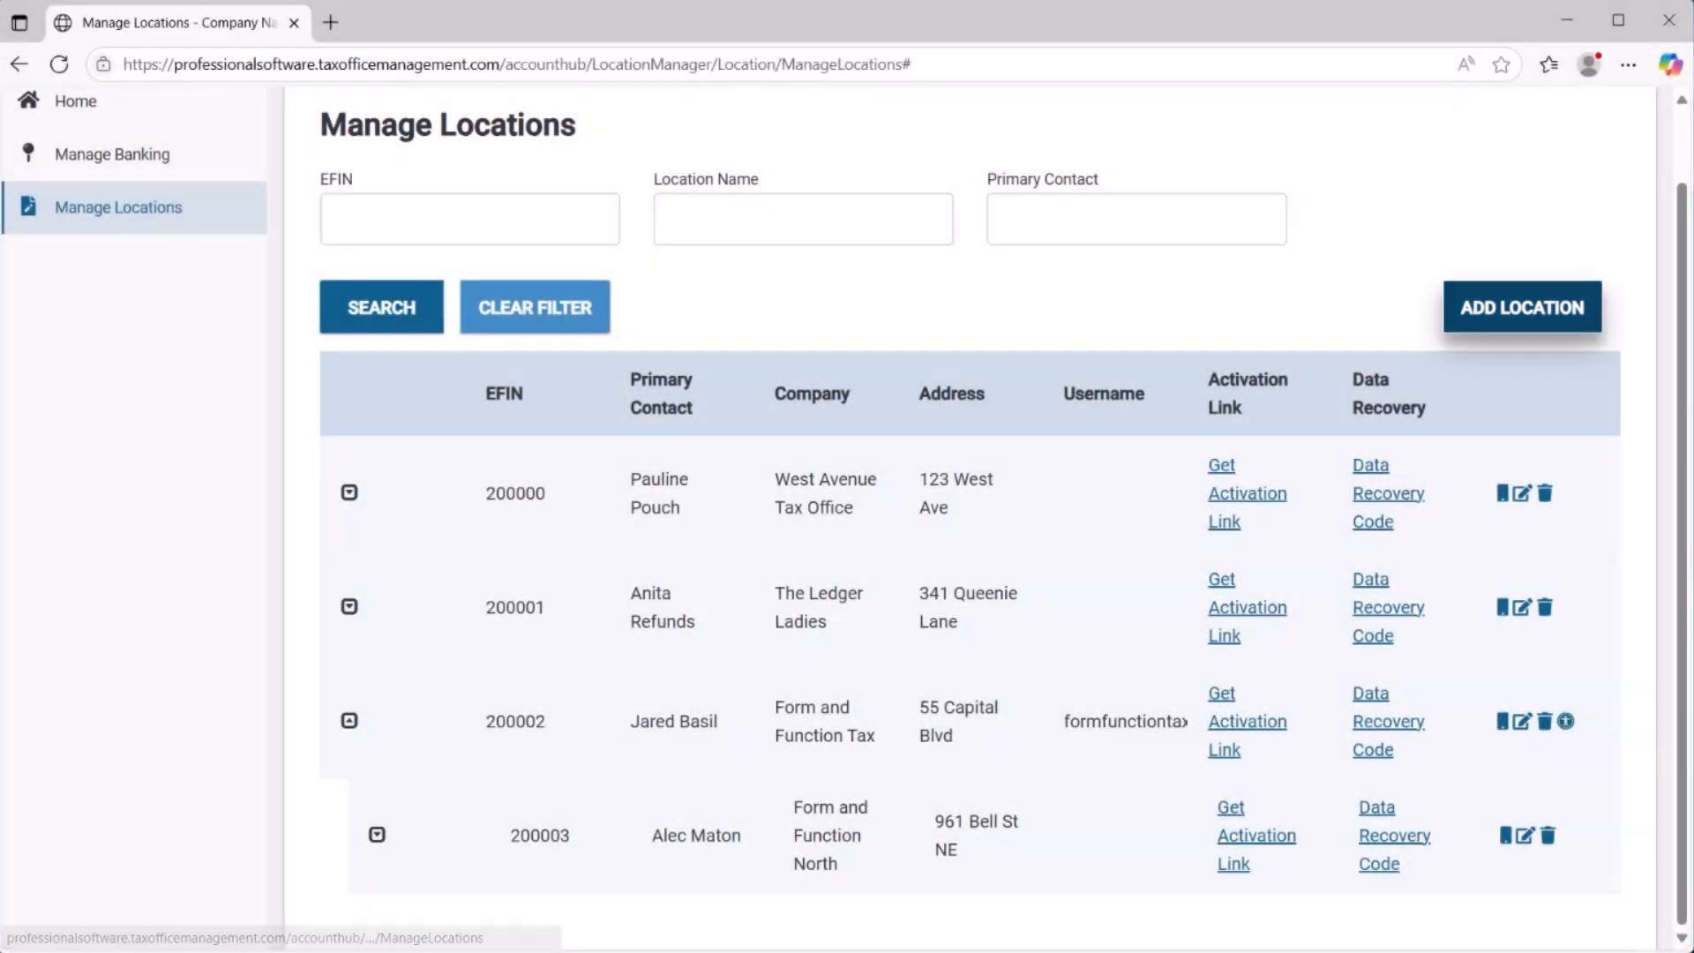
Start a new location and fill in the principal/owner's title as Mr., first and last name, date of birth and Social Security number.
{"action": "left_click", "coordinate": [1522, 307]}
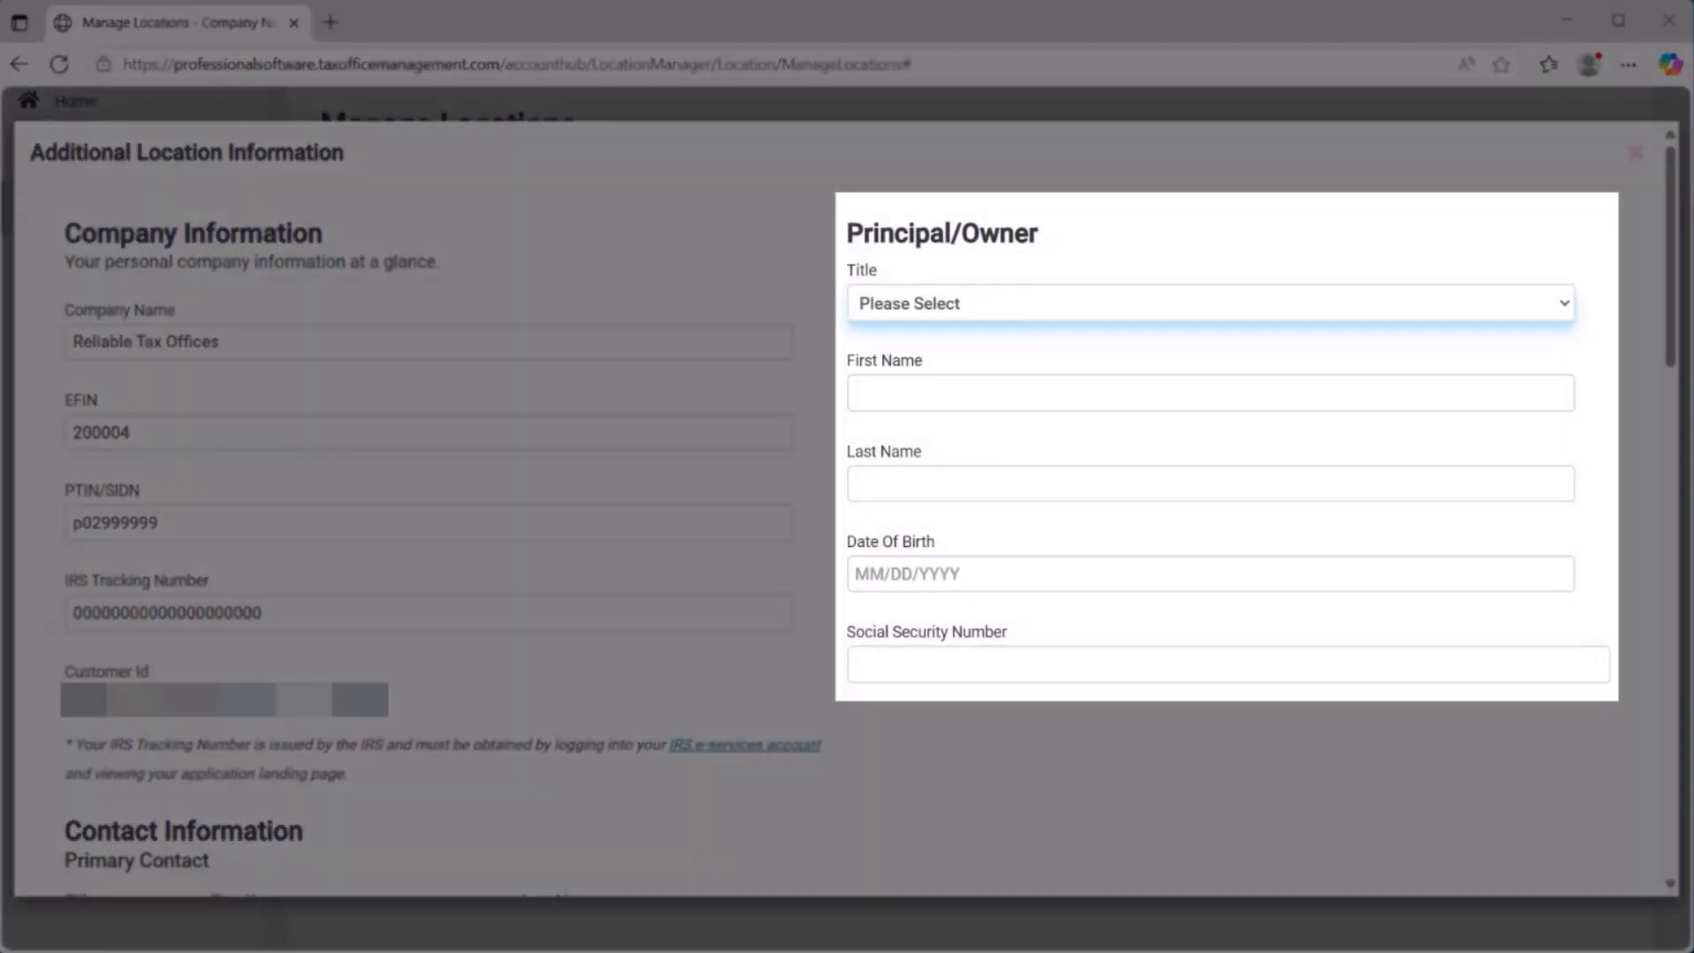
{"action": "key", "text": "Tab"}
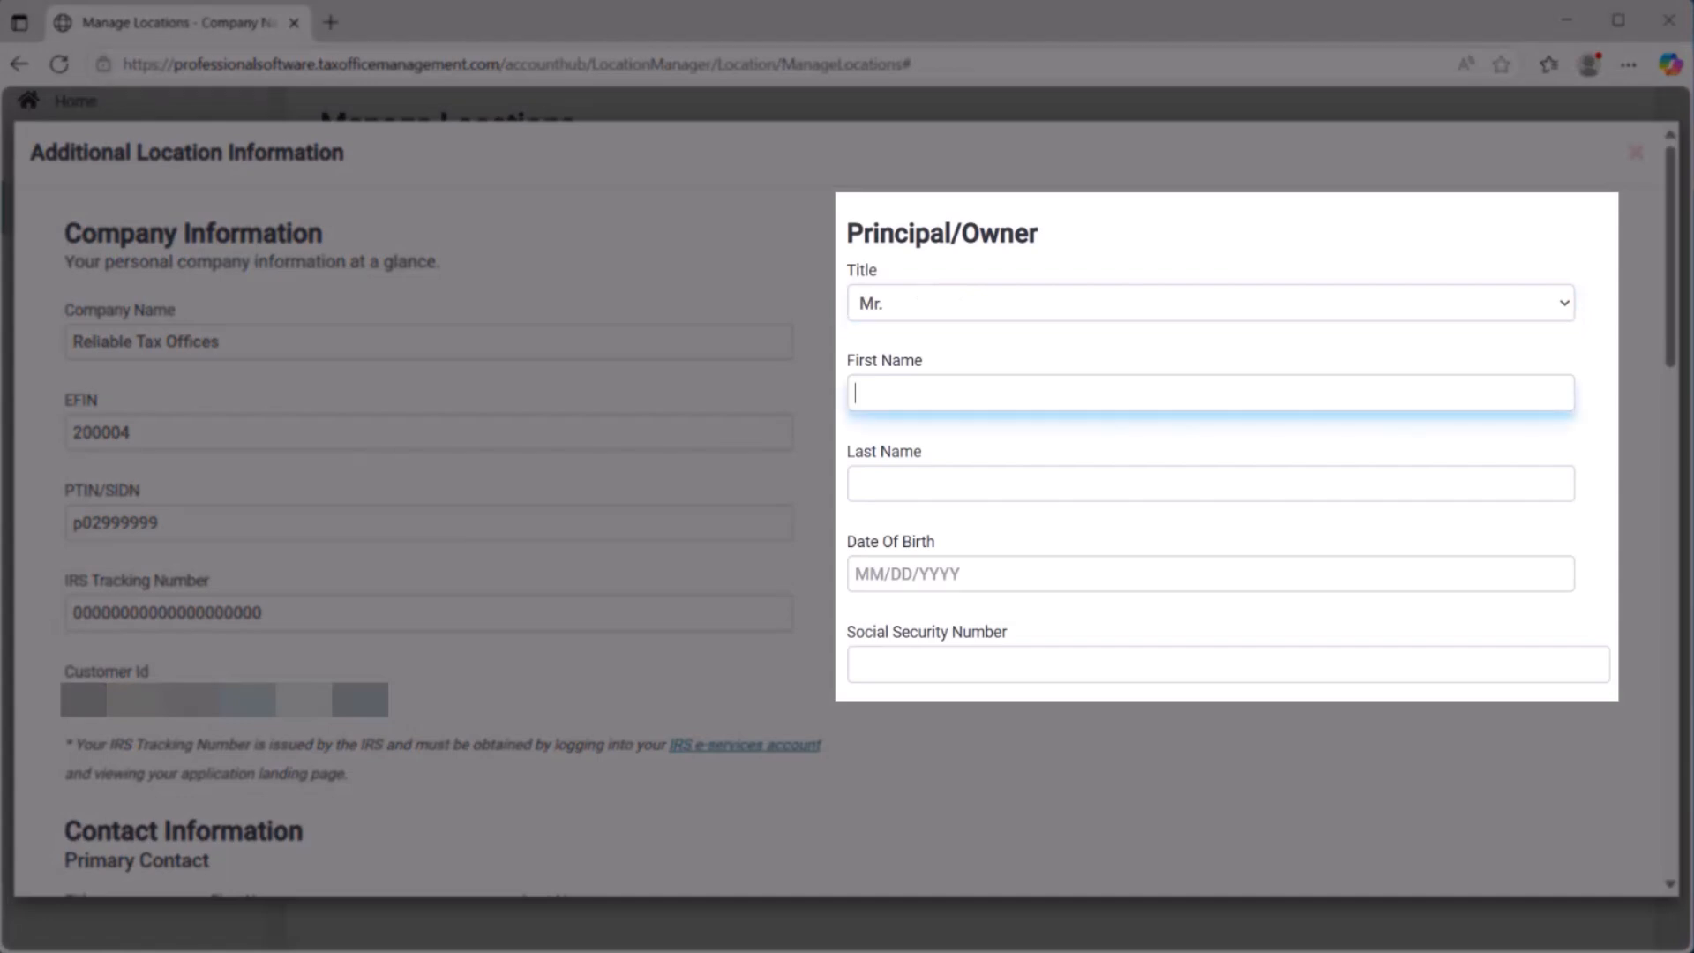
{"action": "key", "text": "Tab"}
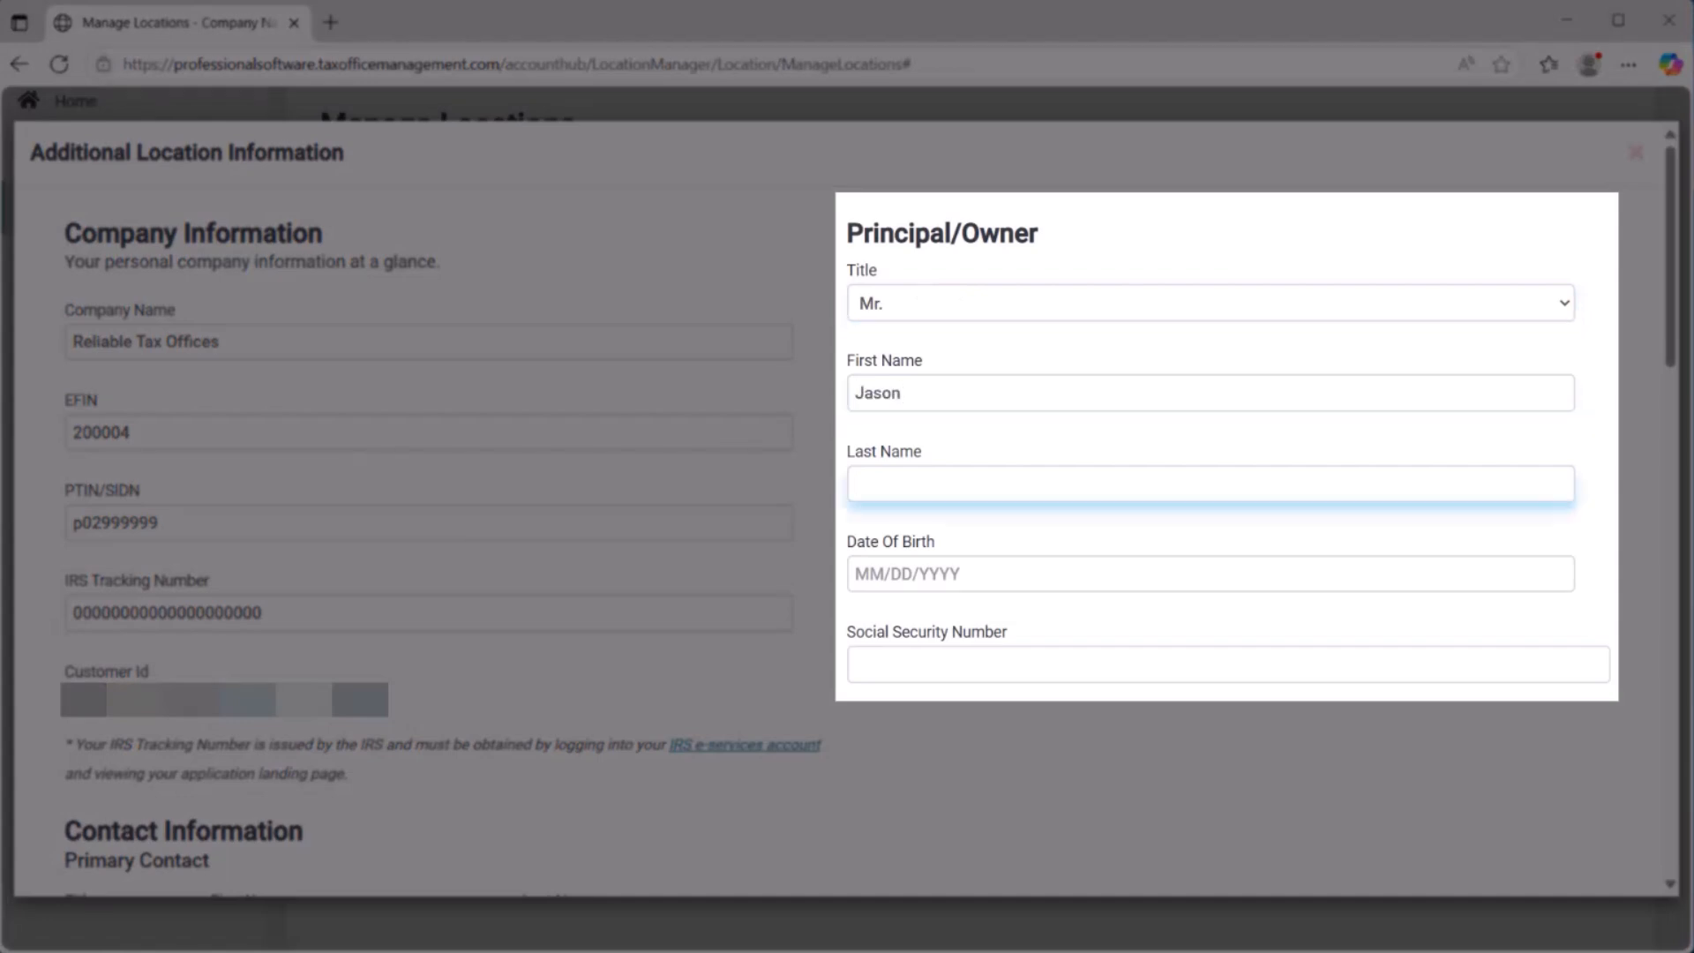
{"action": "key", "text": "Tab"}
{"action": "key", "text": "Tab"}
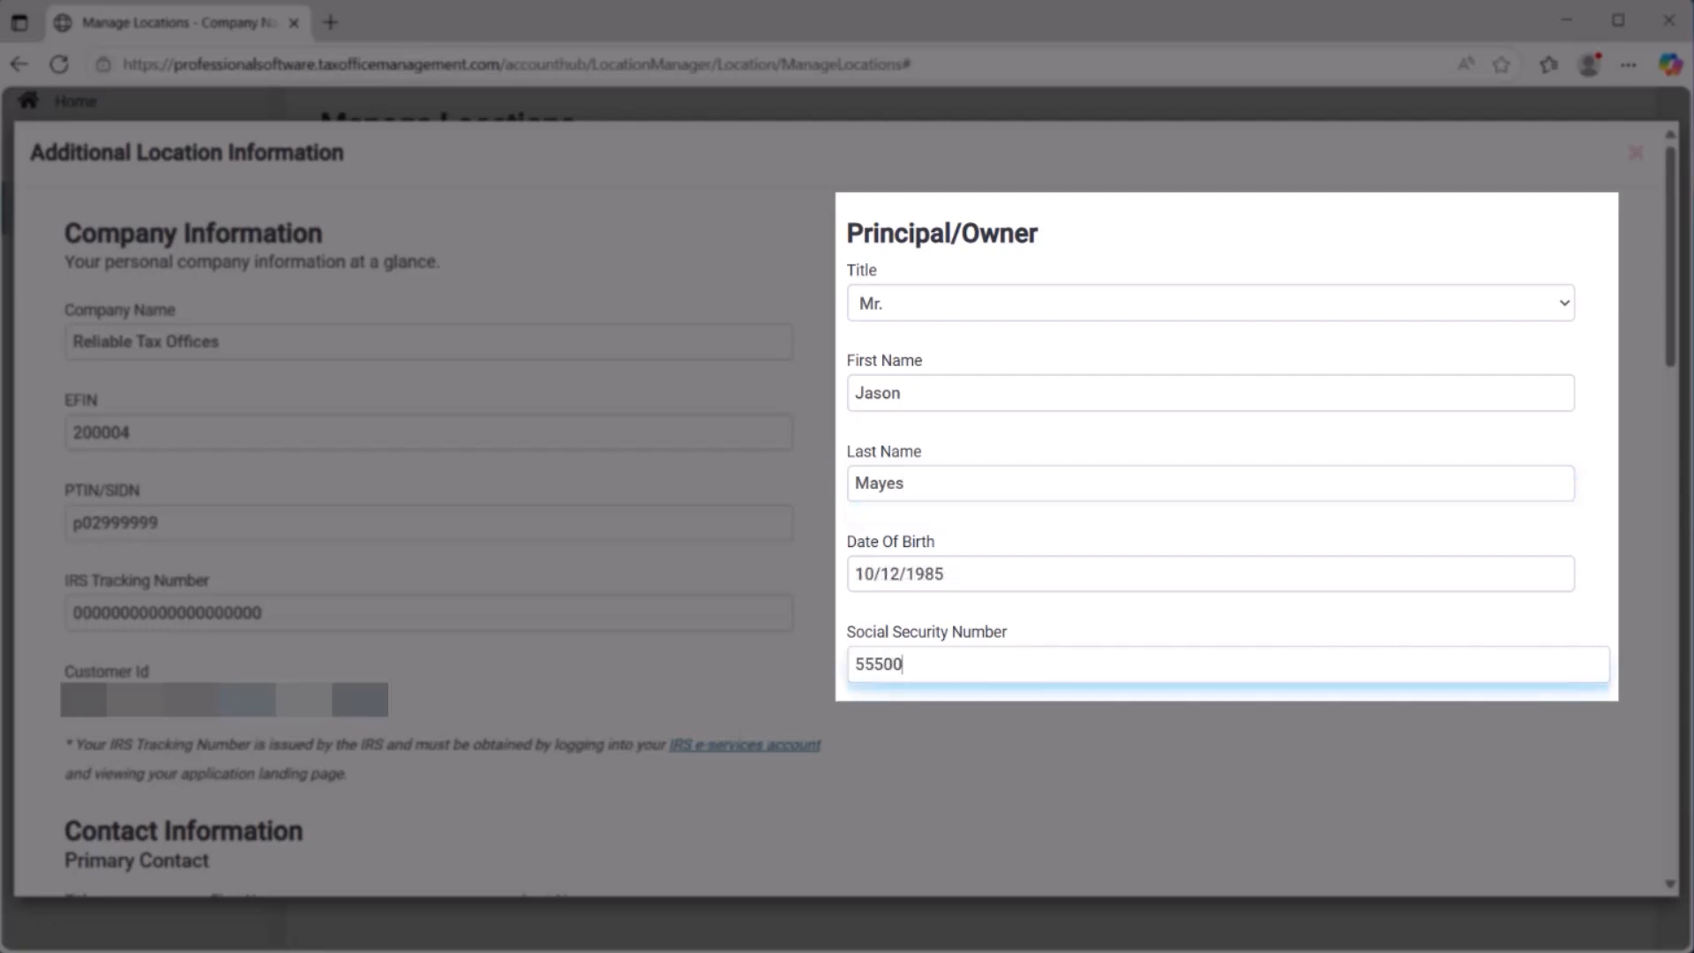
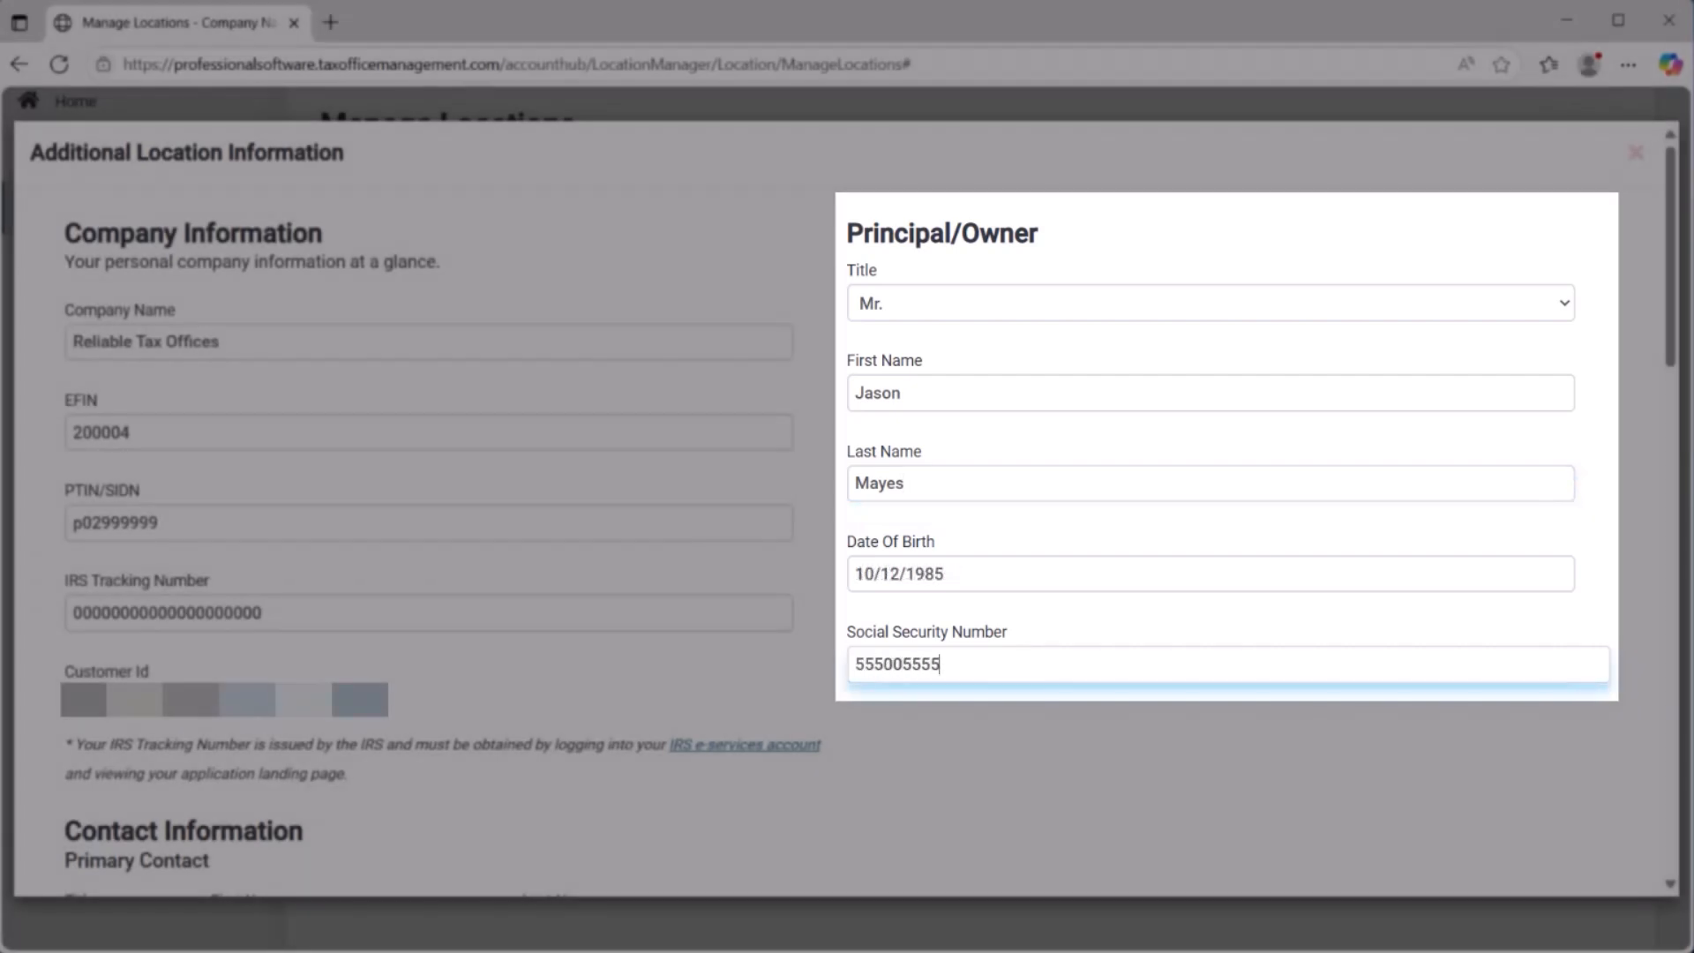
Enter the primary contact with the title Mr. and the first and last name, and copy these details to the alternate contact.
{"action": "scroll", "coordinate": [846, 509], "scroll_direction": "down", "scroll_amount": 6}
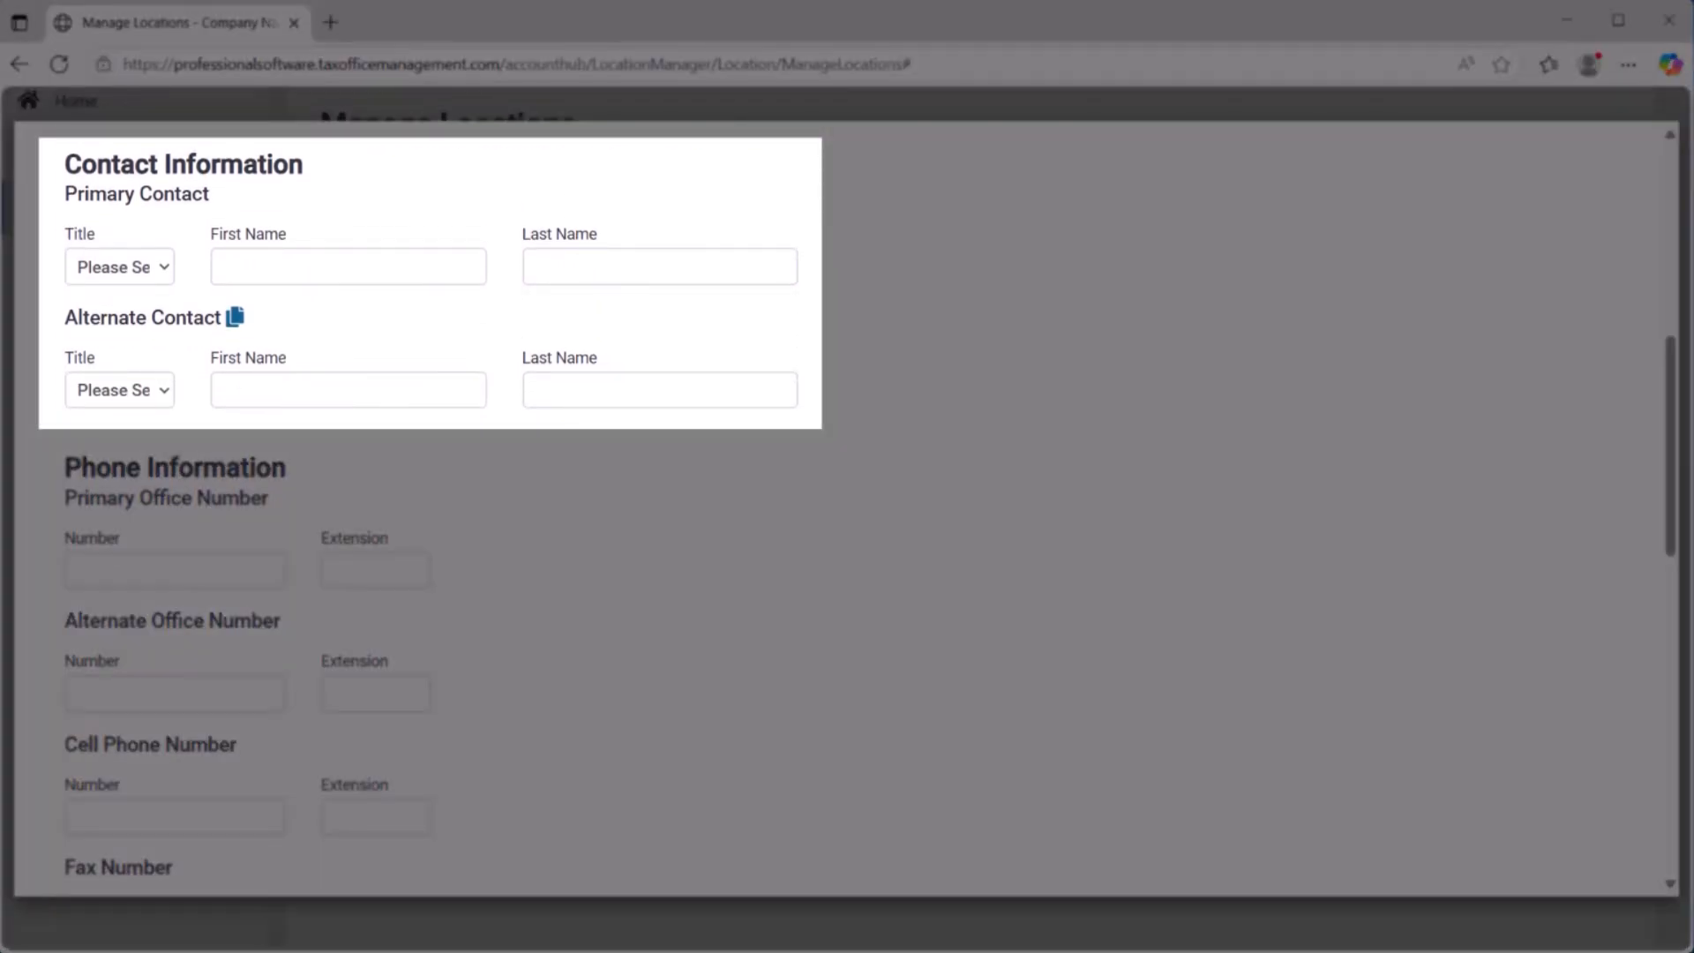
{"action": "left_click", "coordinate": [120, 267]}
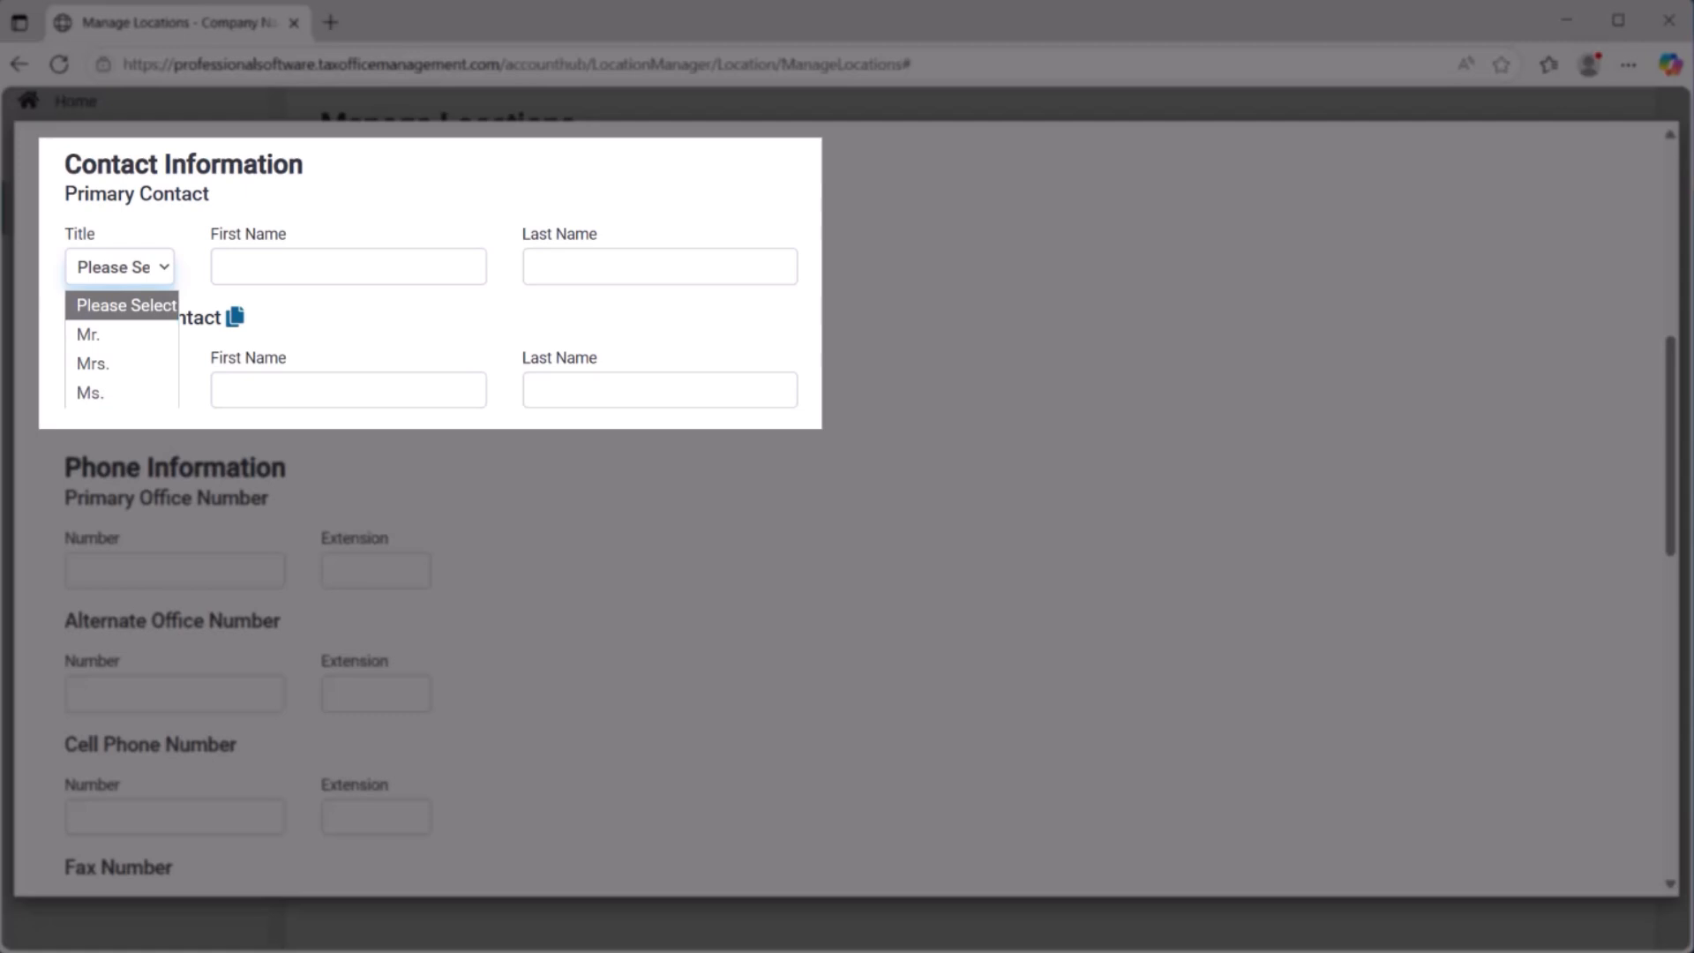
{"action": "left_click", "coordinate": [121, 335]}
{"action": "key", "text": "Tab"}
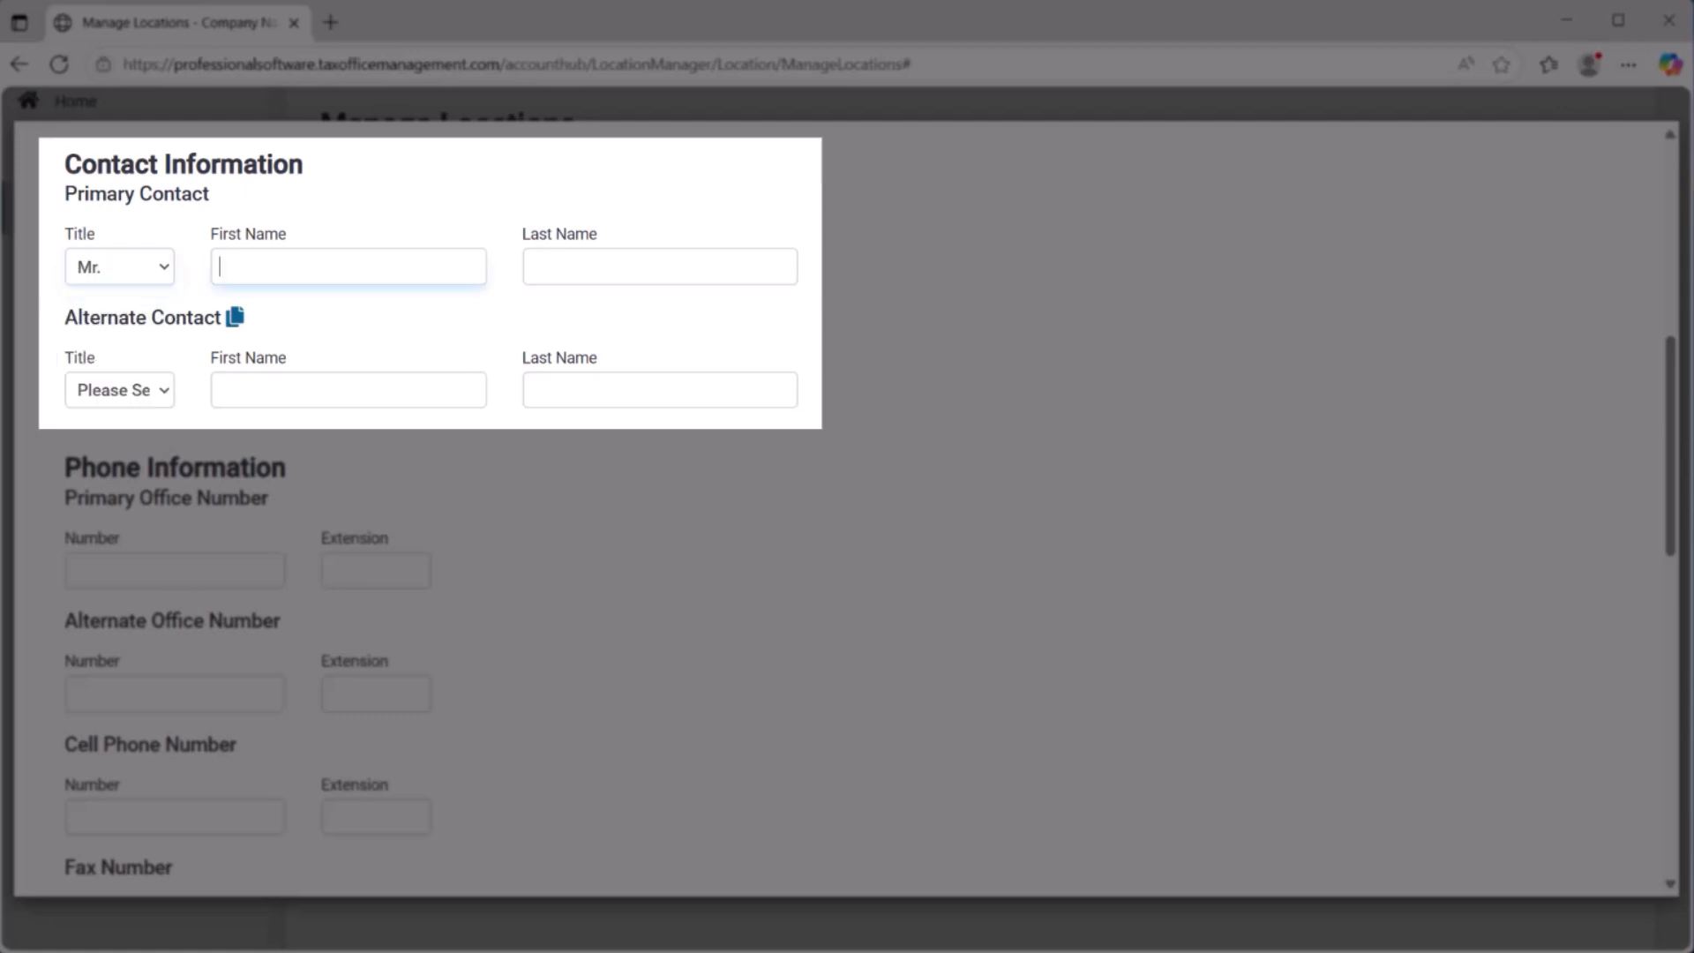
{"action": "key", "text": "Tab"}
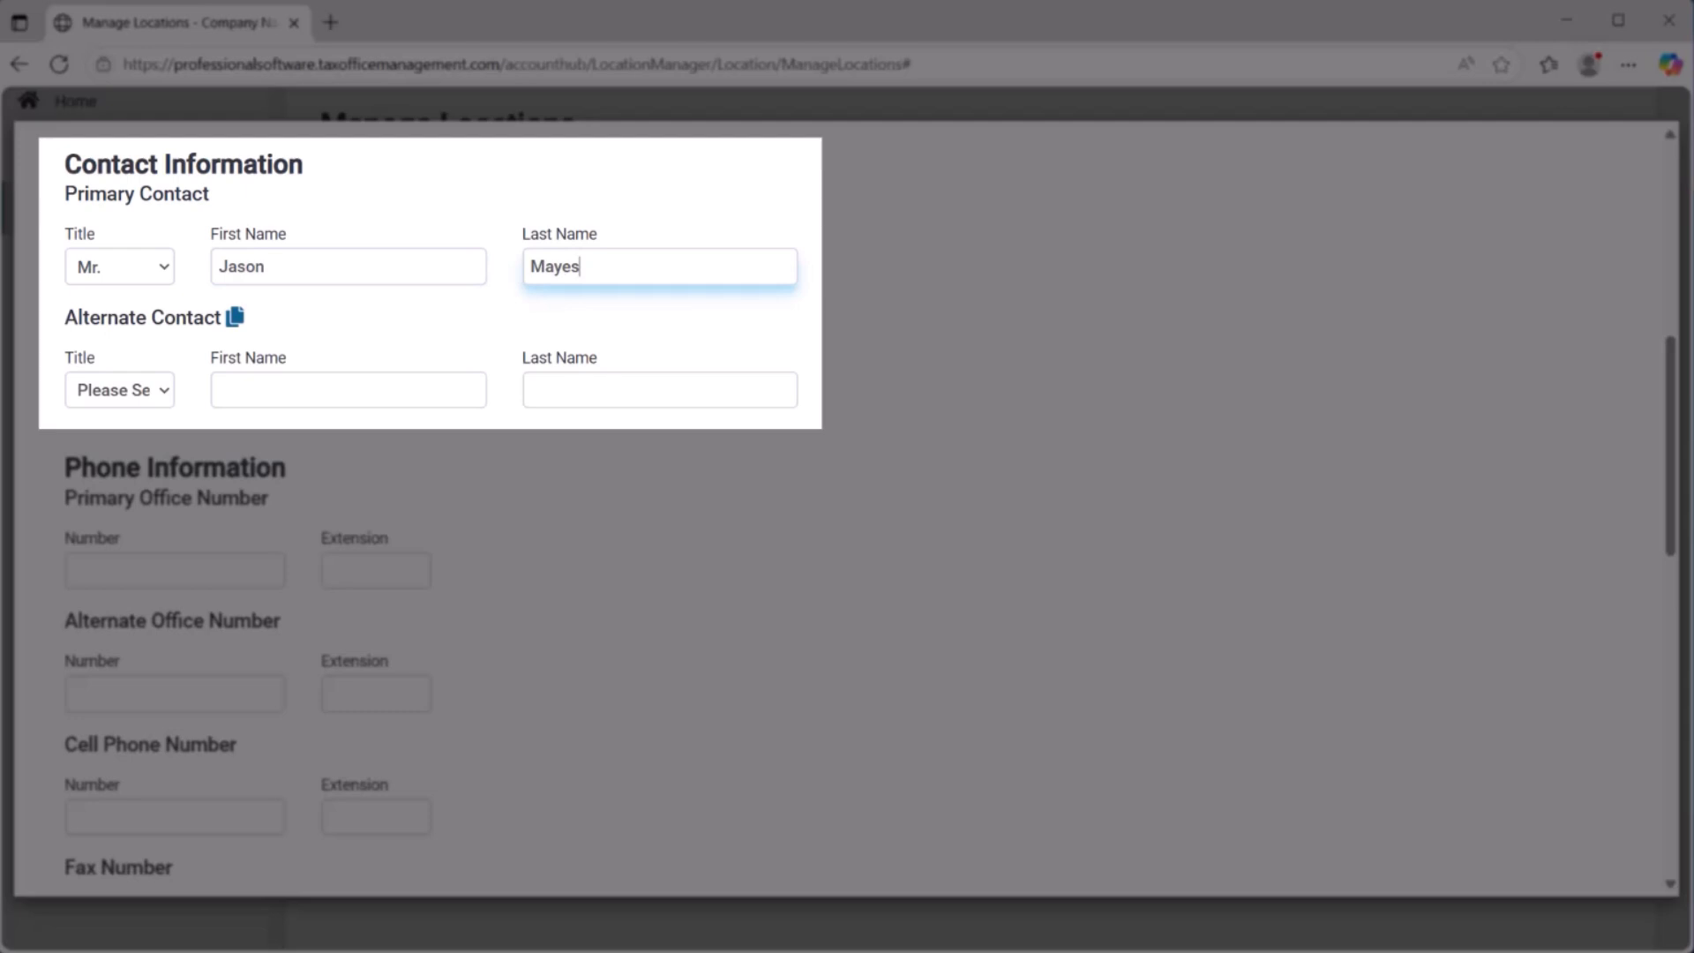
{"action": "key", "text": "Tab"}
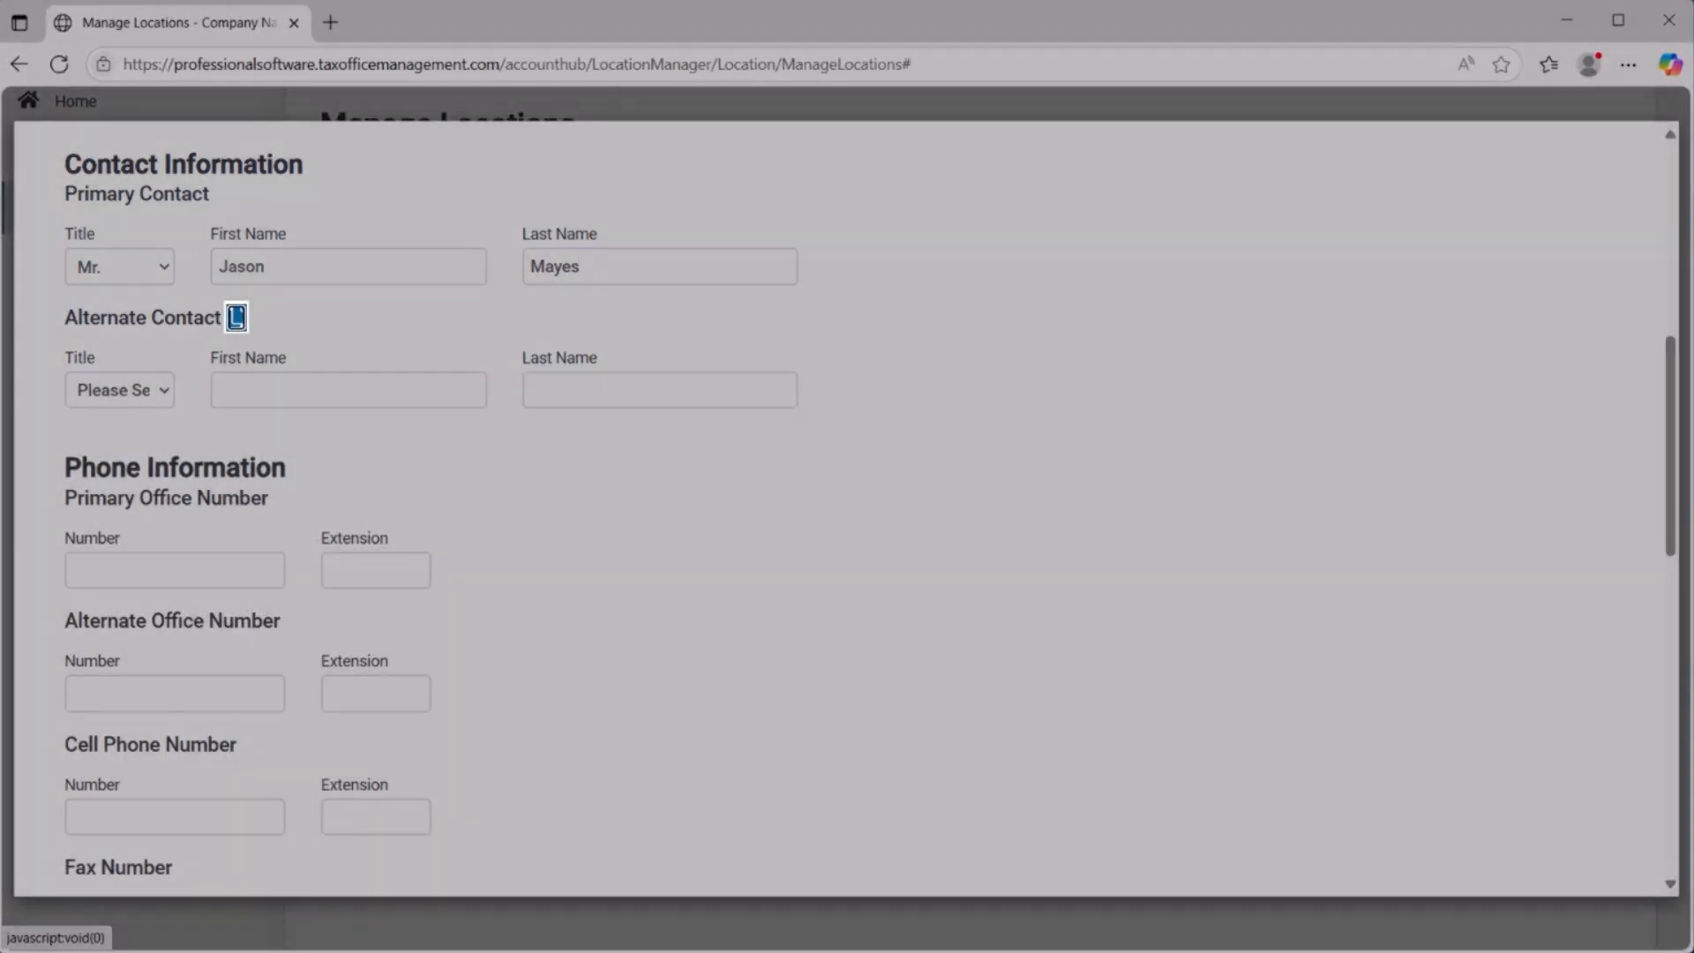
{"action": "key", "text": "Return"}
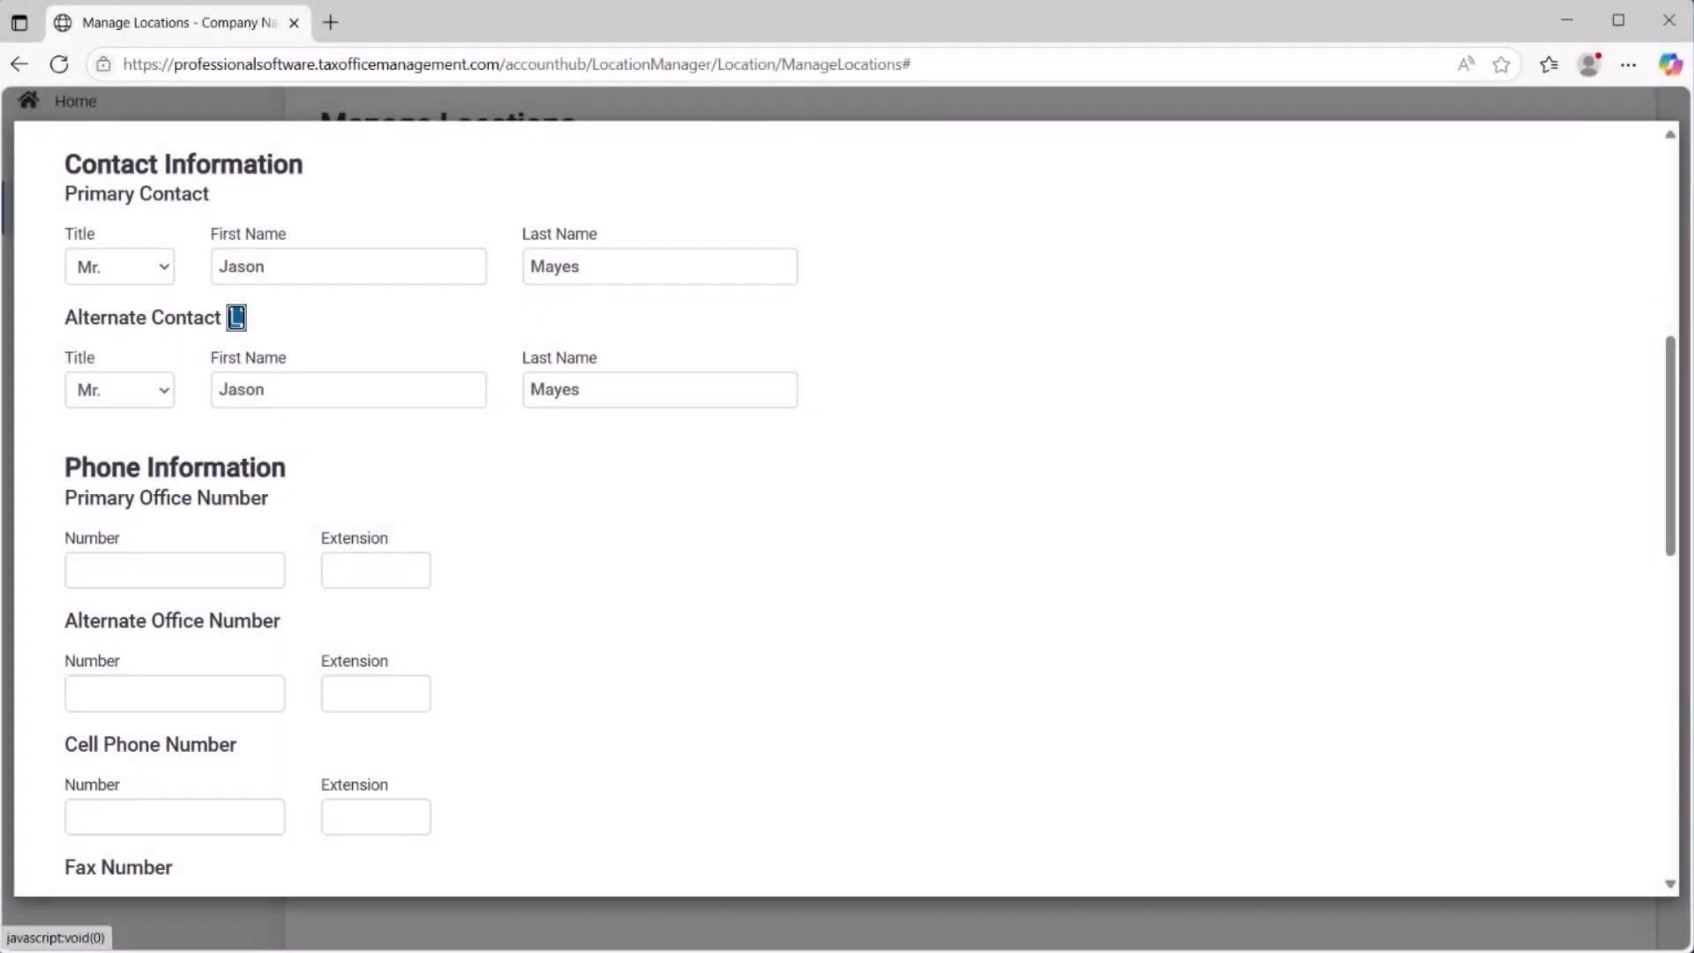
Enter the primary office phone number and the year-round mailing address for the new location.
{"action": "type", "text": "70"}
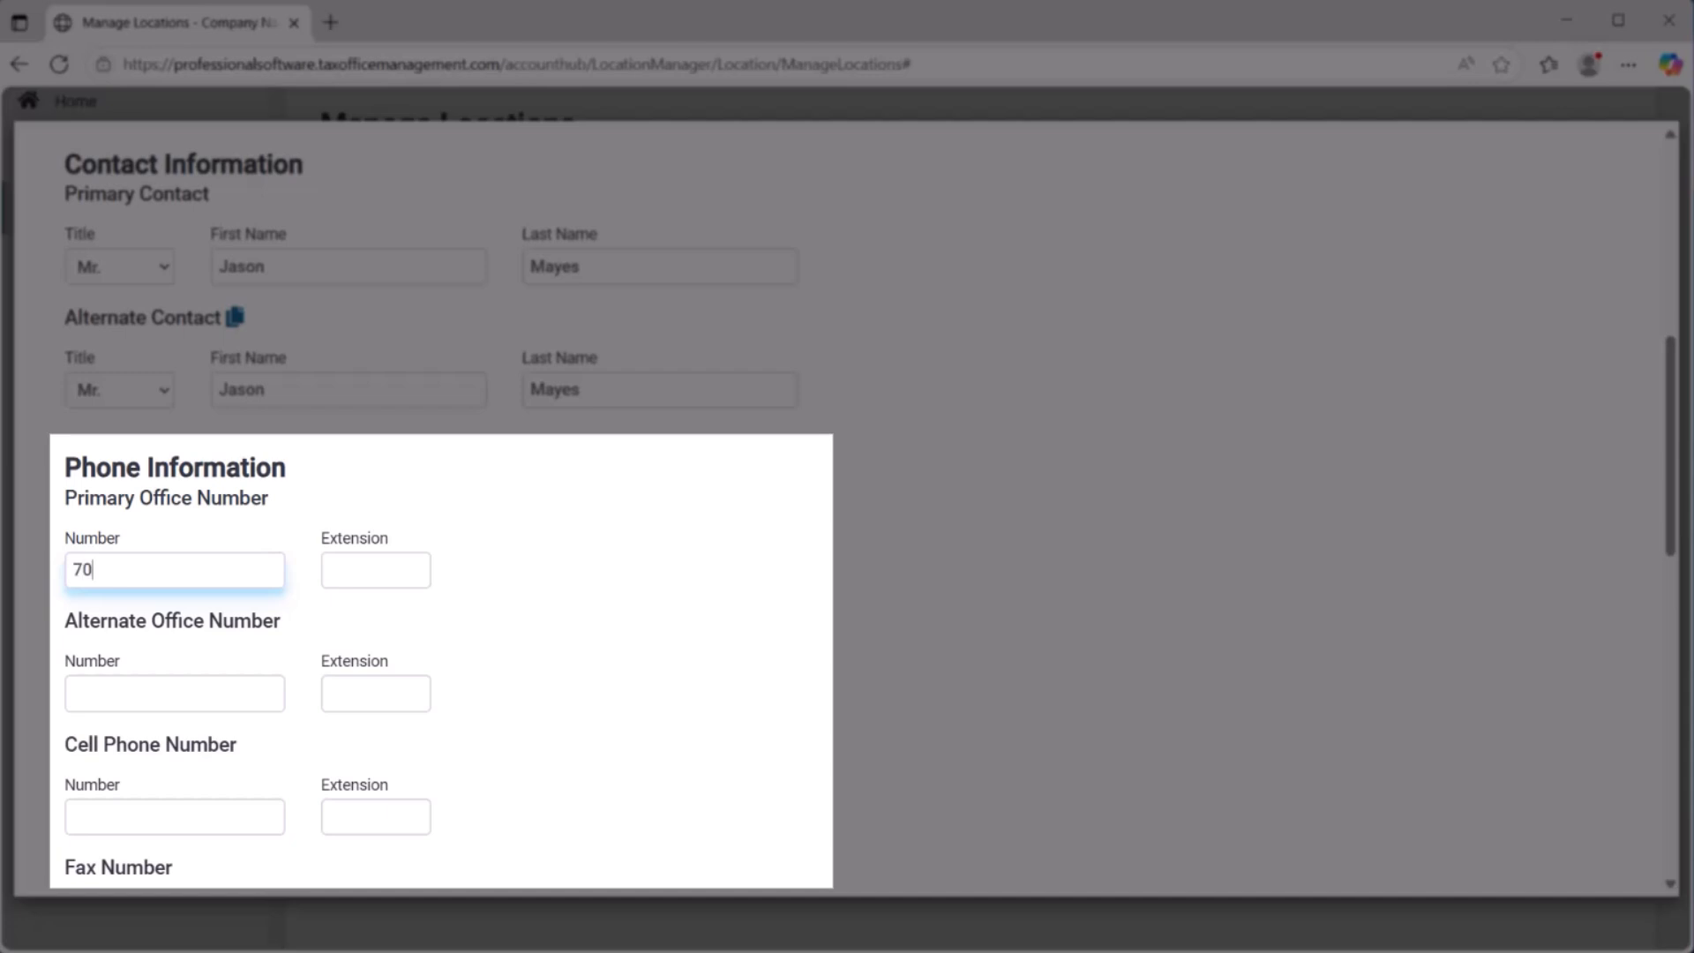
{"action": "type", "text": "6"}
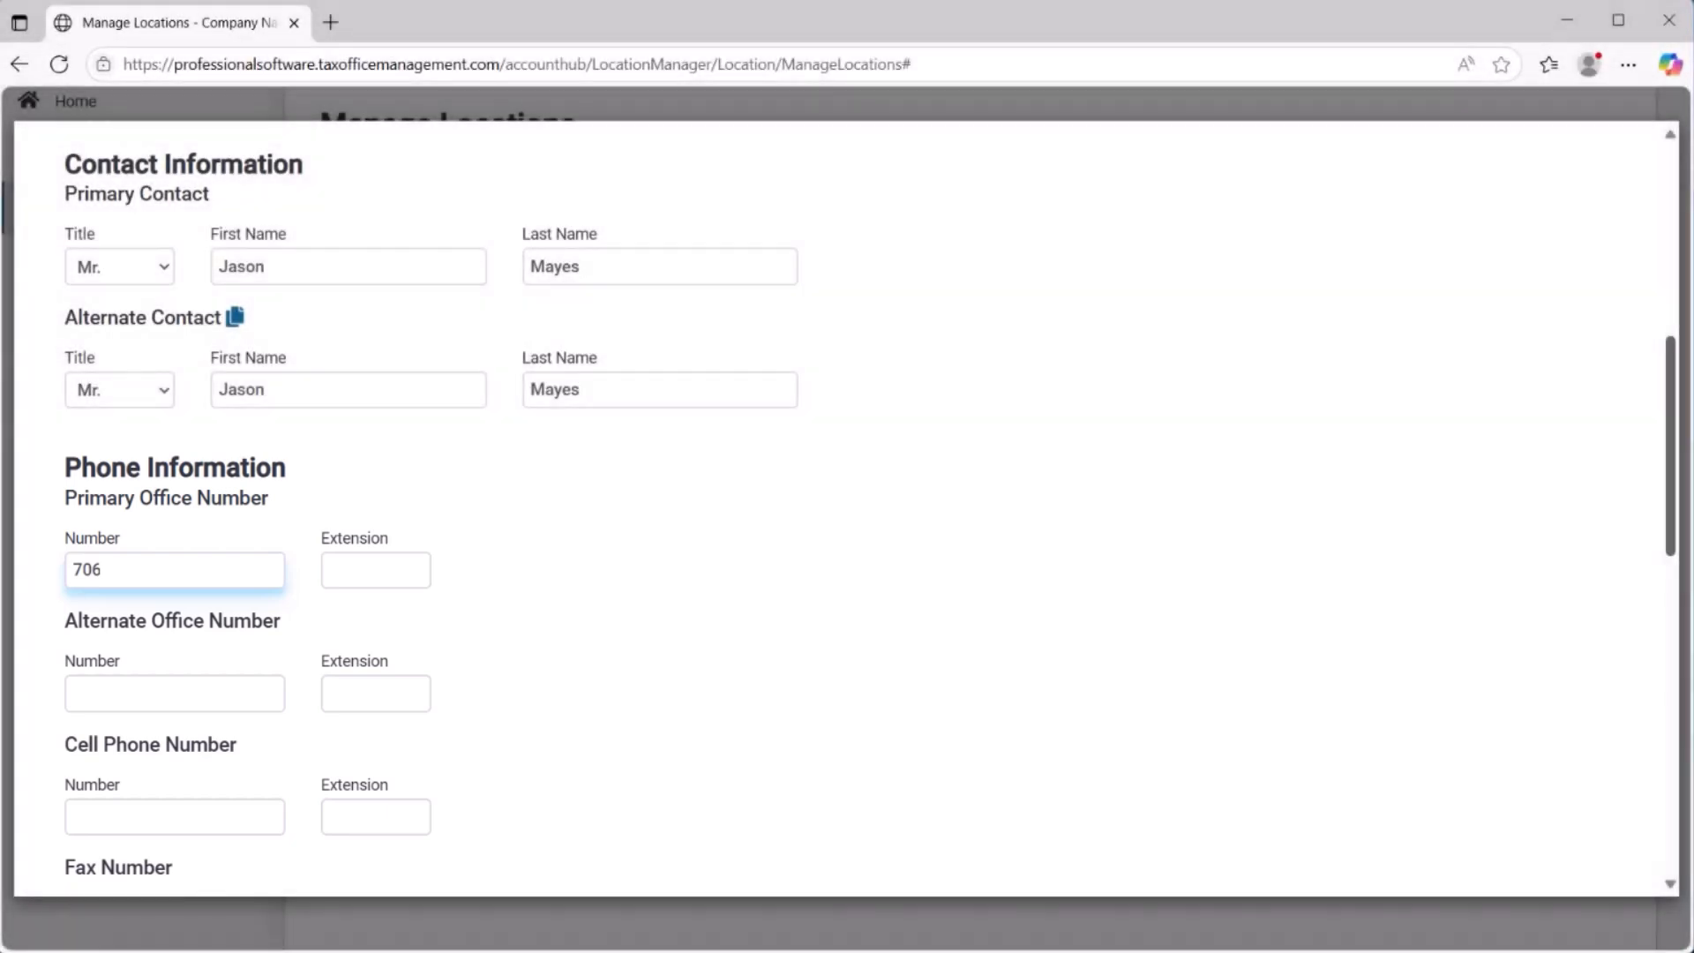
{"action": "left_click_drag", "start_coordinate": [1671, 447], "coordinate": [1671, 689]}
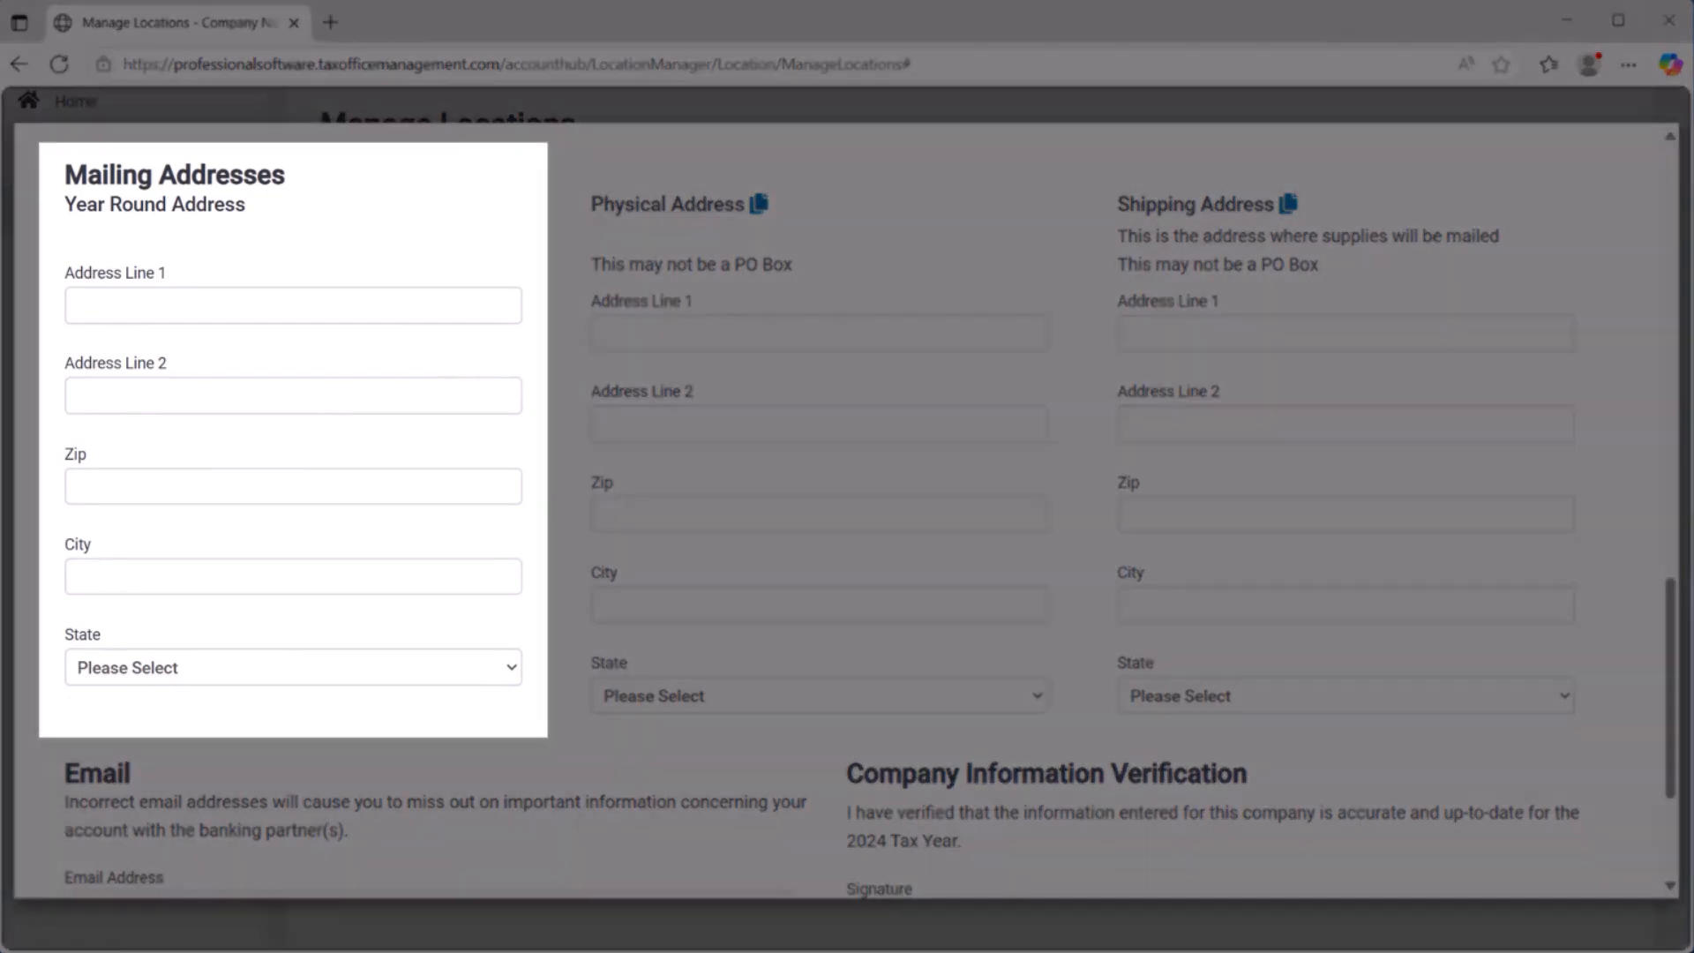
{"action": "left_click", "coordinate": [293, 305]}
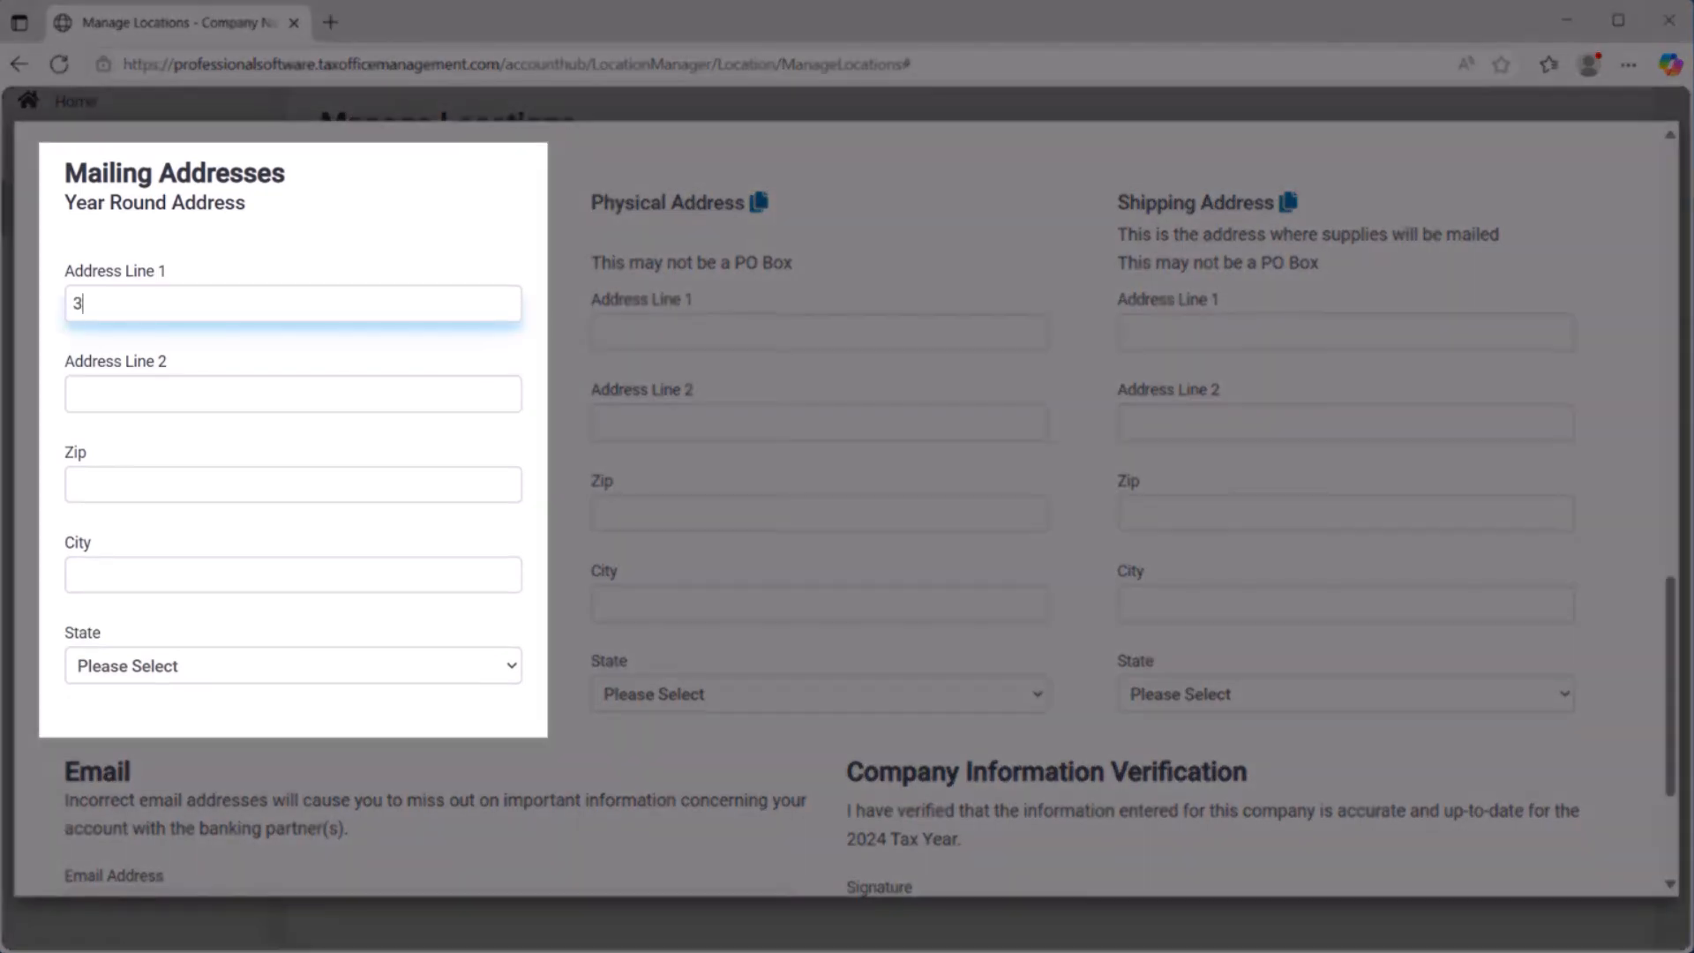
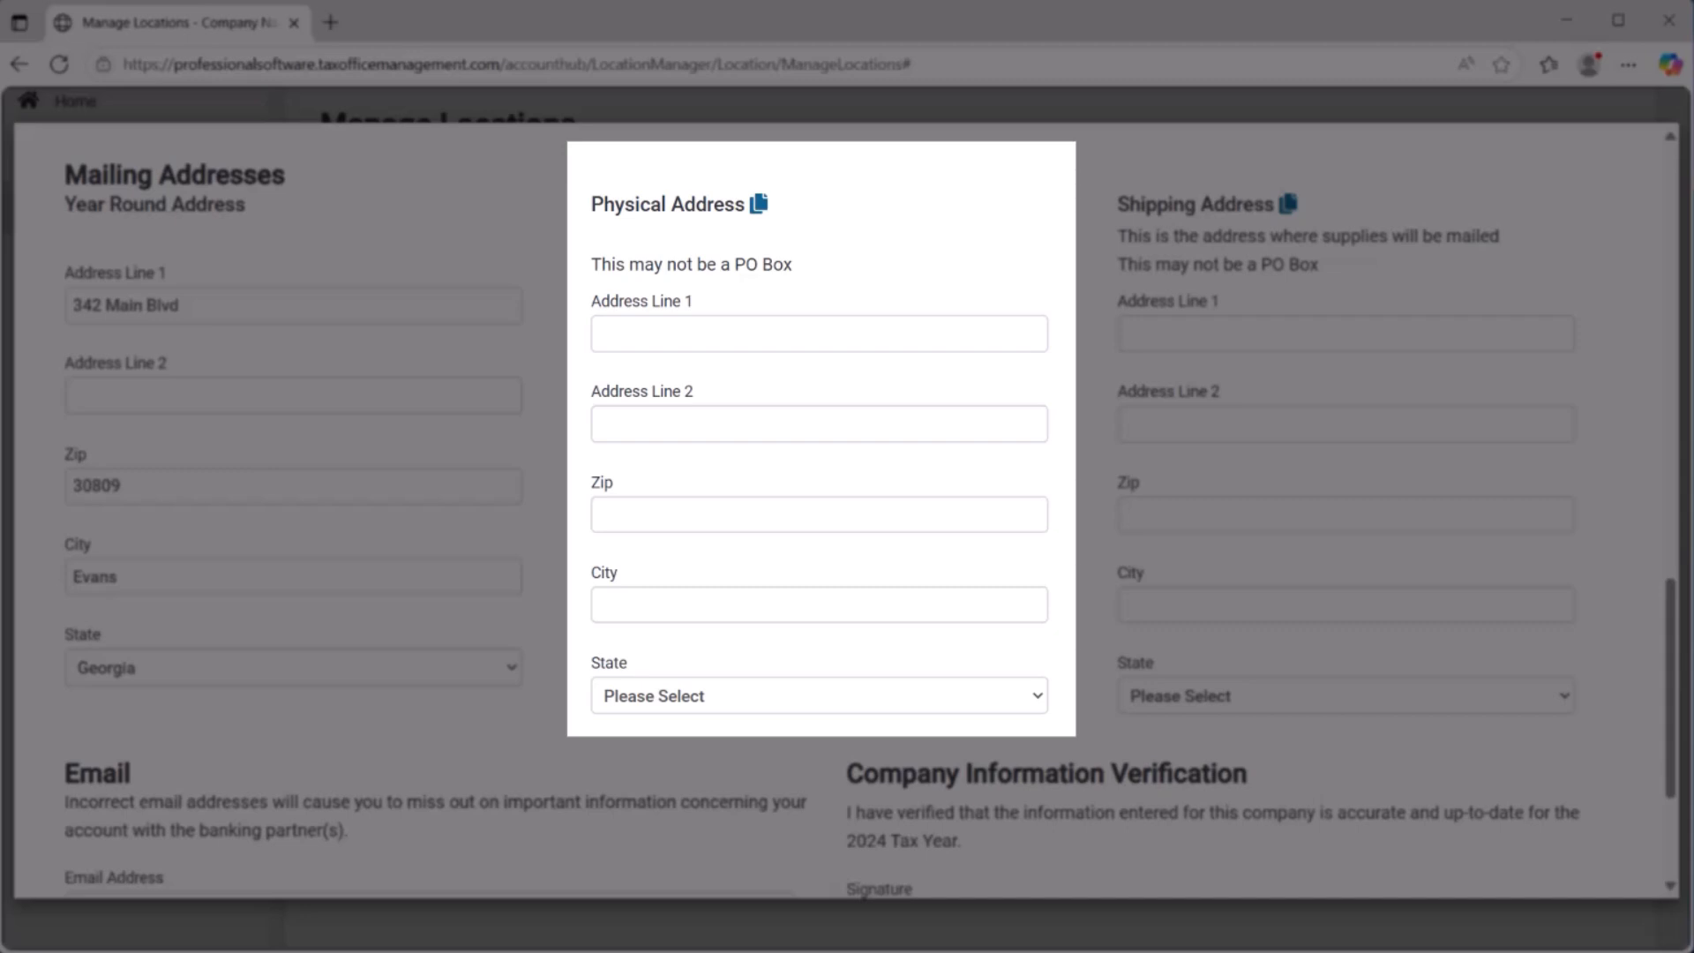
Copy the mailing address to the physical and shipping addresses, and save all of the new location's information.
{"action": "left_click", "coordinate": [759, 204]}
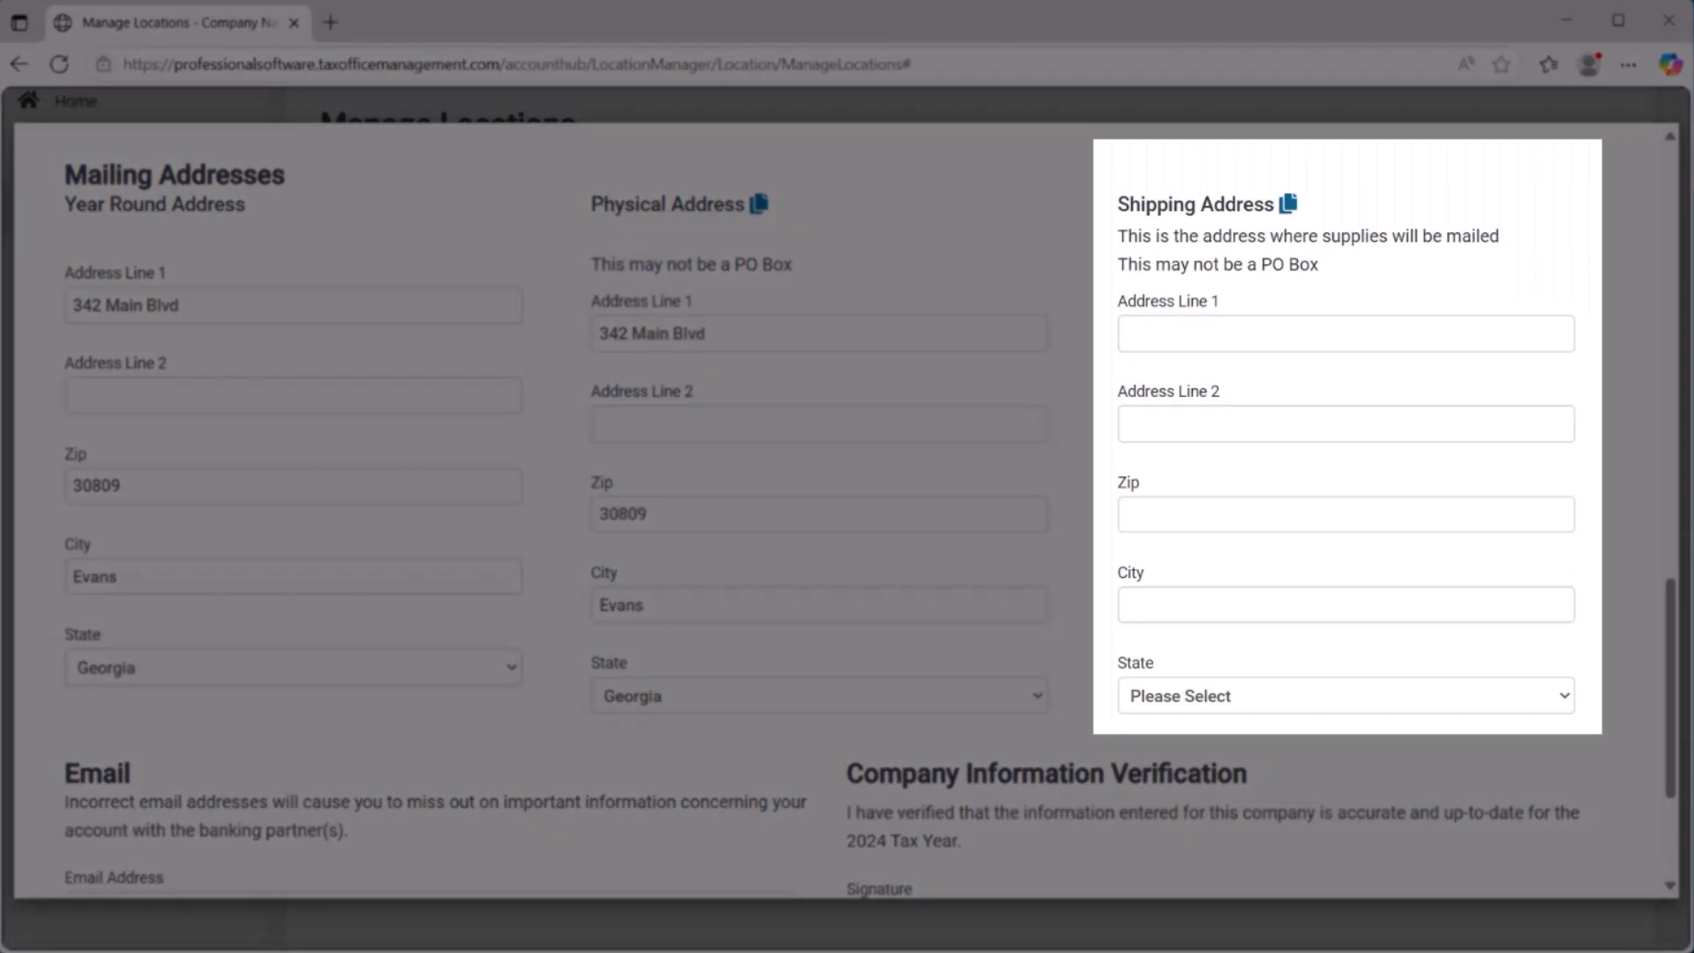
{"action": "left_click", "coordinate": [1288, 204]}
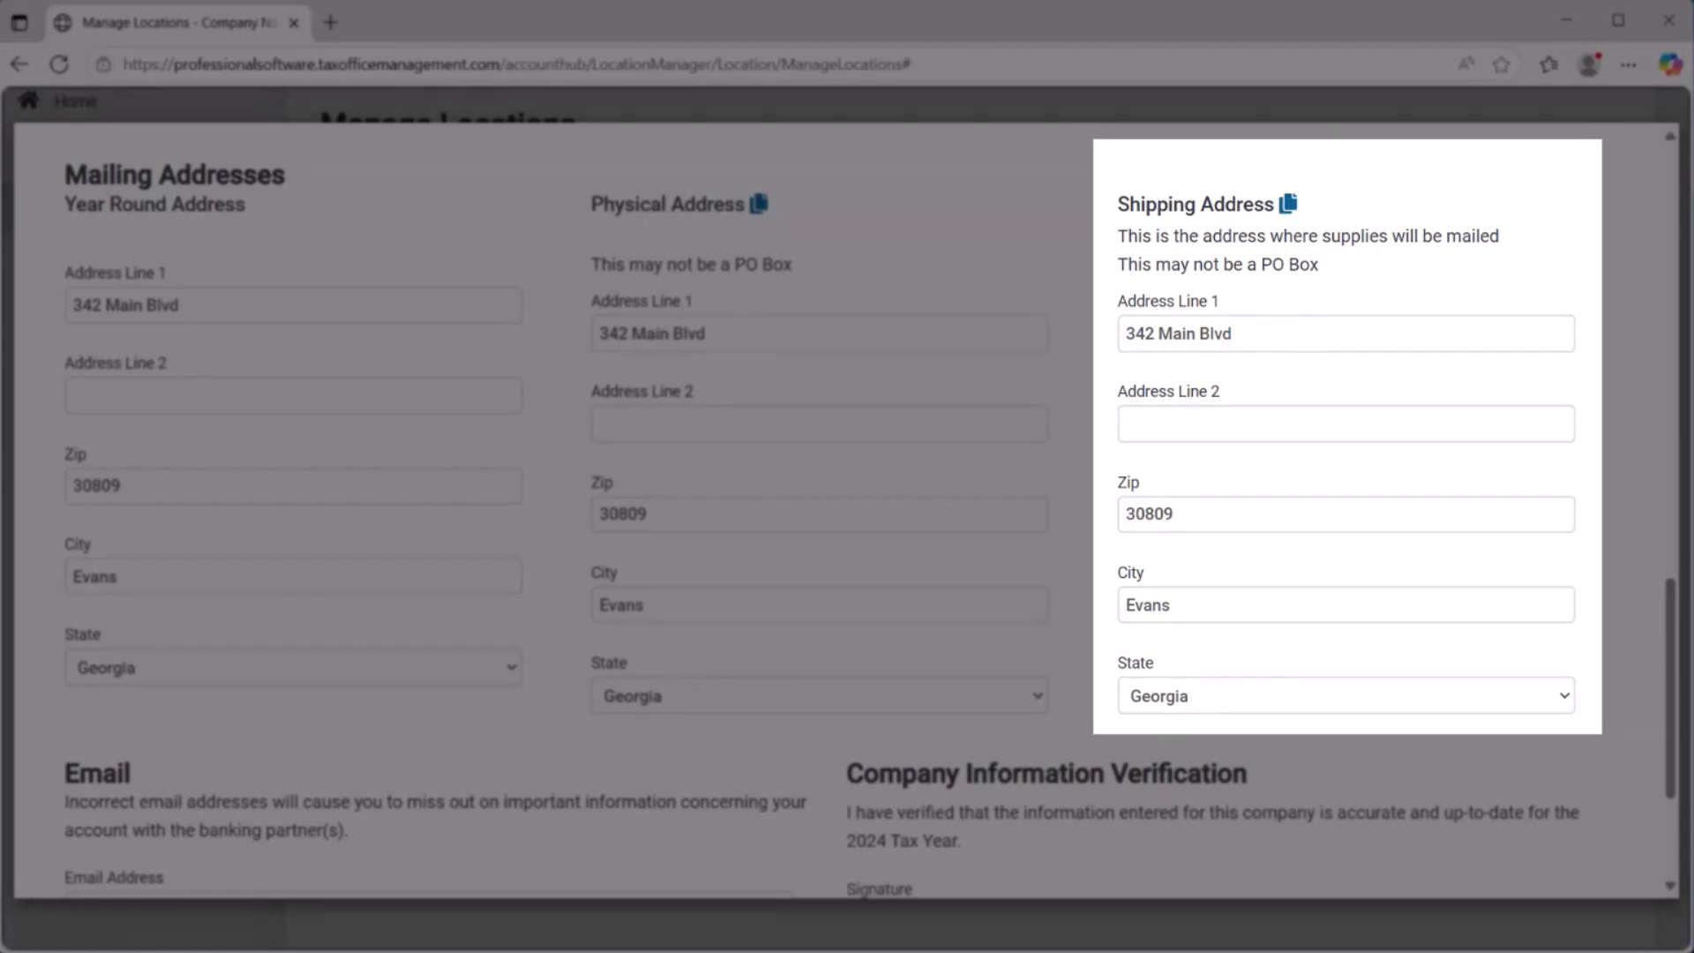
{"action": "scroll", "coordinate": [847, 512], "scroll_direction": "down", "scroll_amount": 3}
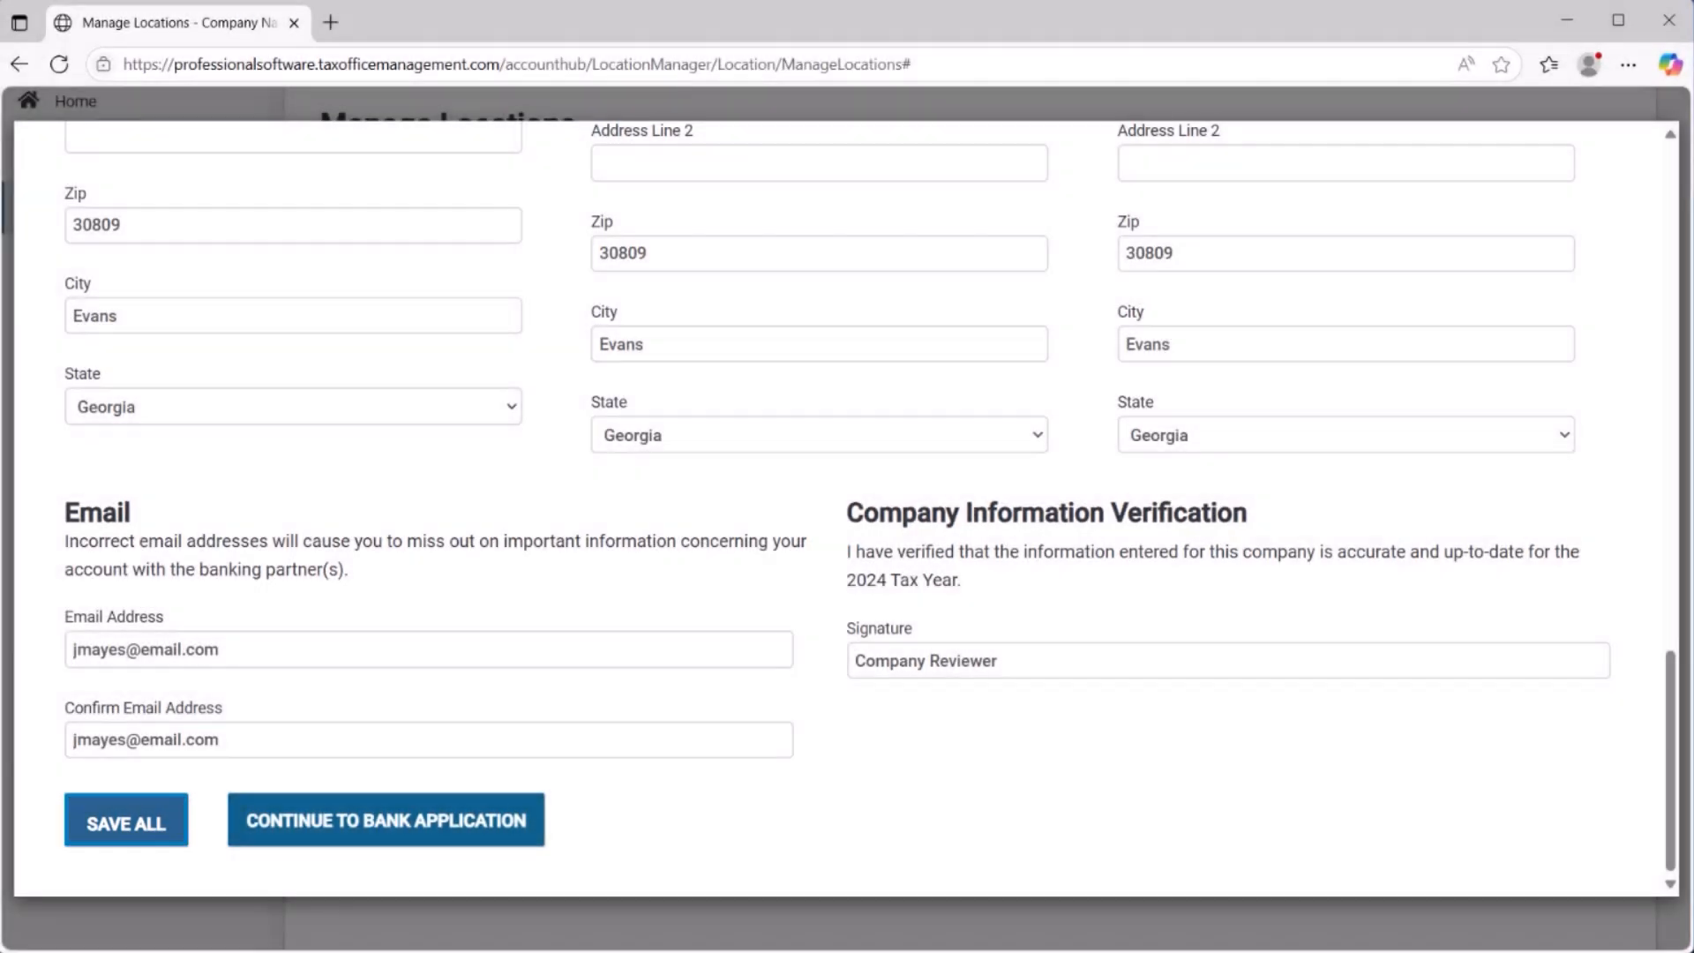
{"action": "left_click", "coordinate": [126, 821]}
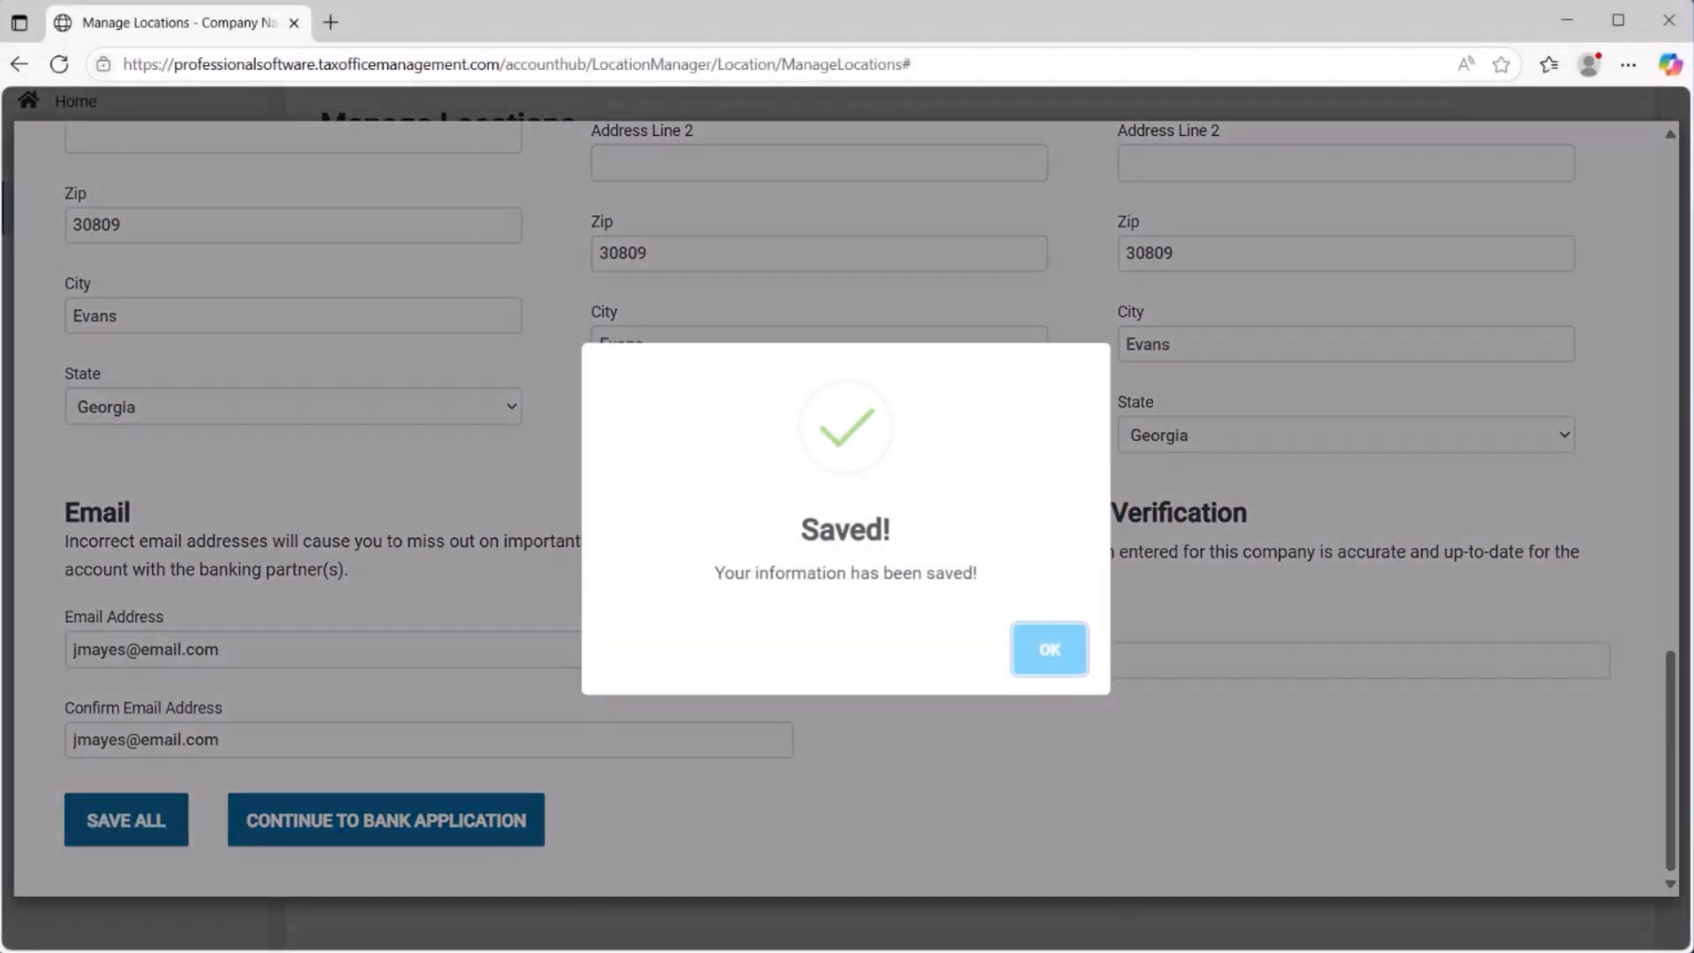